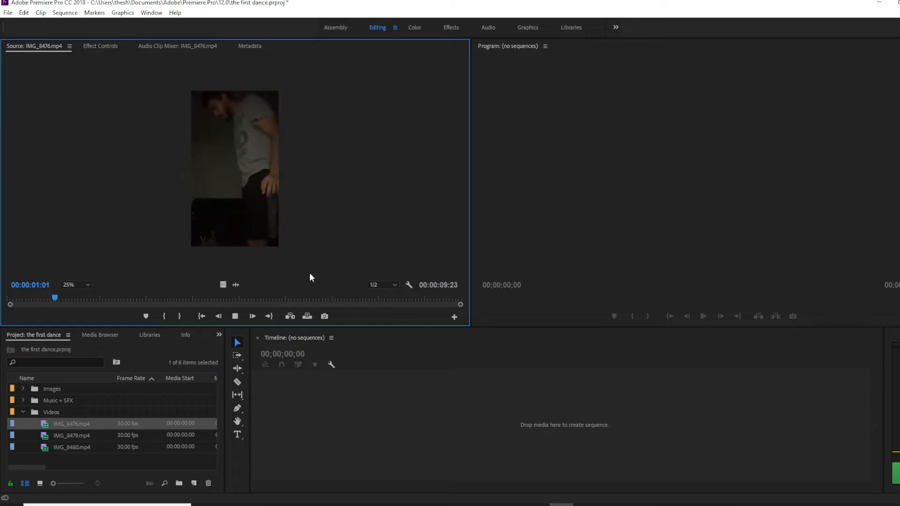
Pause the source clip at 00:00:01:12 and switch its playback resolution between Full and 1/2, ending on 1/2.
{"action": "left_click", "coordinate": [235, 316]}
{"action": "mouse_move", "coordinate": [86, 302]}
{"action": "left_mouse_down"}
{"action": "mouse_move", "coordinate": [77, 297]}
{"action": "mouse_move", "coordinate": [390, 307]}
{"action": "mouse_move", "coordinate": [72, 305]}
{"action": "left_mouse_up"}
{"action": "left_click", "coordinate": [382, 285]}
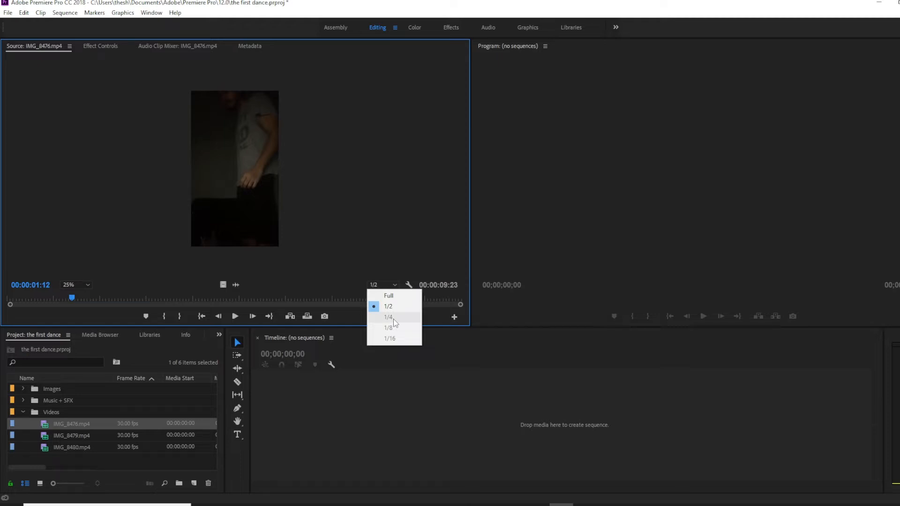
{"action": "left_click", "coordinate": [388, 295]}
{"action": "left_click", "coordinate": [389, 286]}
{"action": "left_click", "coordinate": [389, 306]}
{"action": "left_click", "coordinate": [389, 287]}
{"action": "left_click", "coordinate": [387, 296]}
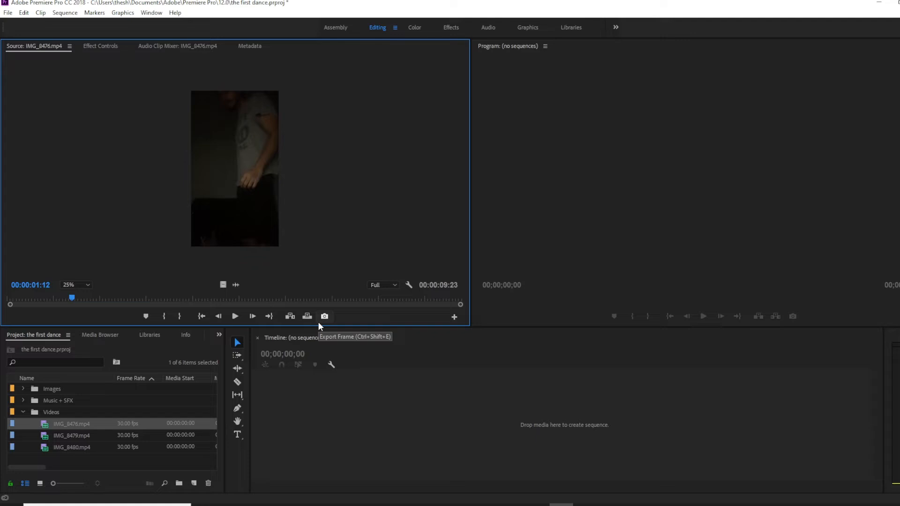
{"action": "left_click", "coordinate": [384, 284]}
{"action": "left_click", "coordinate": [382, 304]}
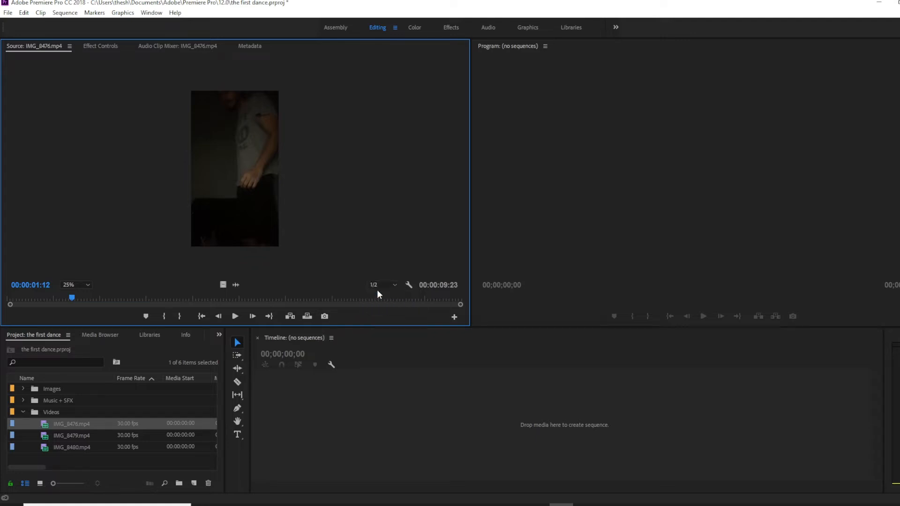
{"action": "left_click", "coordinate": [387, 285]}
{"action": "left_click", "coordinate": [387, 284]}
Move the source playhead to 00:00:02:12 and try the preview zoom at 10% and 100%.
{"action": "left_click_drag", "start_coordinate": [73, 301], "coordinate": [166, 305]}
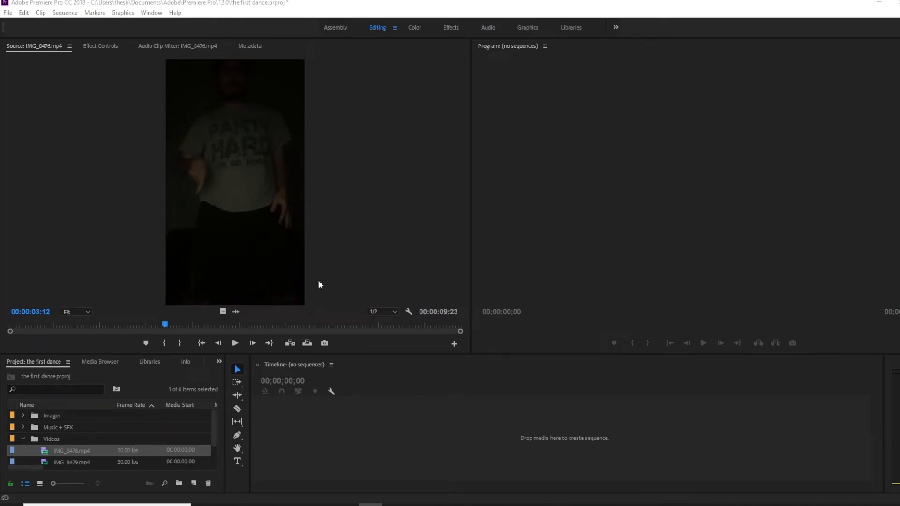
{"action": "left_click_drag", "start_coordinate": [36, 312], "coordinate": [19, 310]}
{"action": "left_click", "coordinate": [73, 313]}
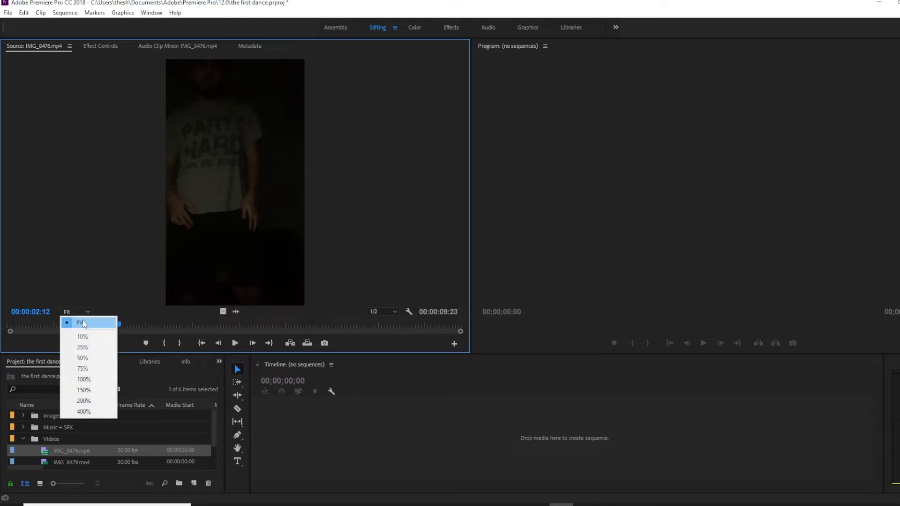
{"action": "left_click", "coordinate": [100, 337]}
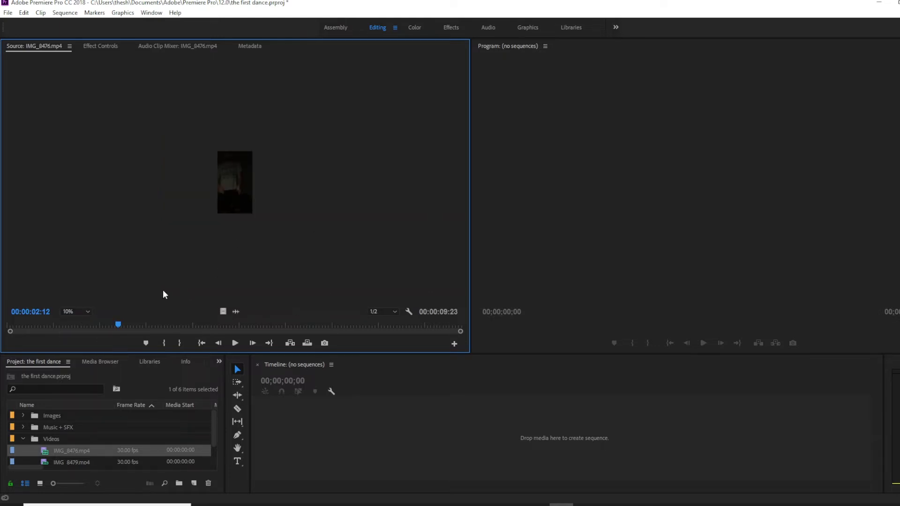
{"action": "left_click", "coordinate": [85, 316]}
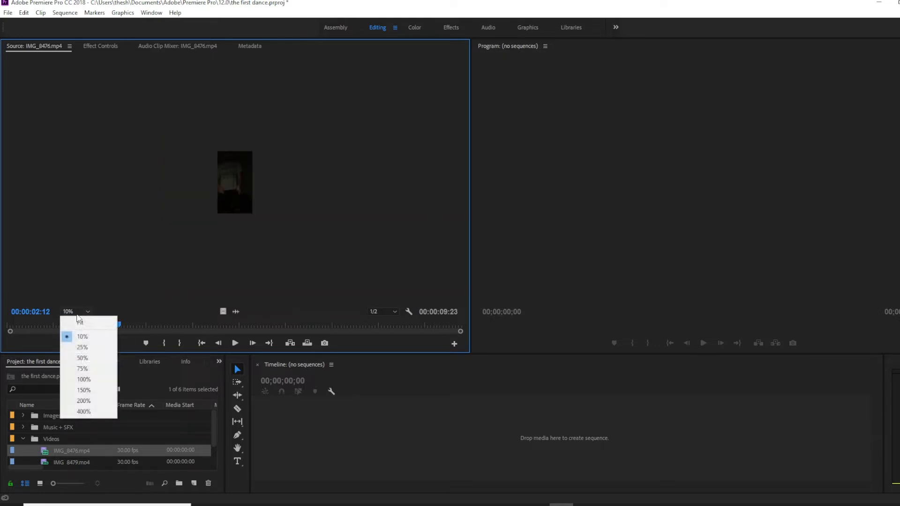
{"action": "left_click", "coordinate": [91, 381]}
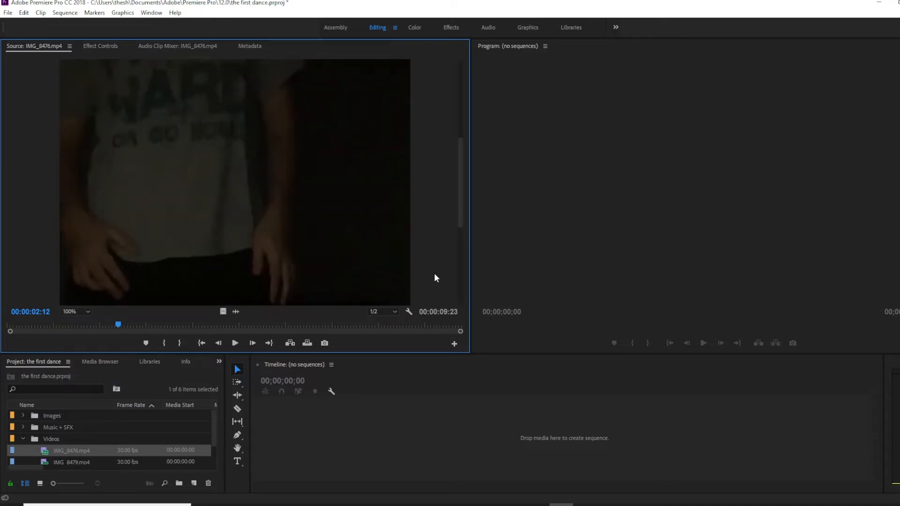
Make the source monitor area narrower and shorter, and set its preview zoom to Fit.
{"action": "left_click_drag", "start_coordinate": [471, 253], "coordinate": [408, 273]}
{"action": "left_click_drag", "start_coordinate": [271, 354], "coordinate": [291, 328]}
{"action": "left_click", "coordinate": [76, 286]}
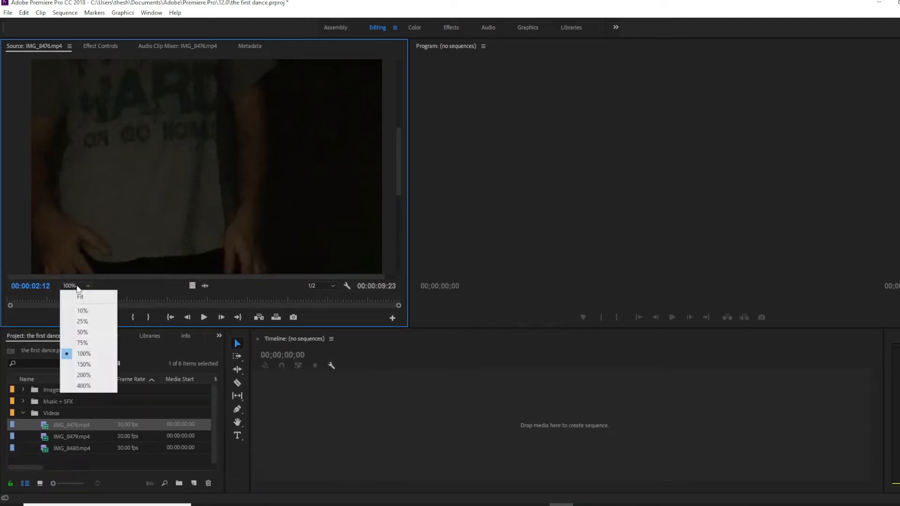
{"action": "left_click", "coordinate": [80, 297]}
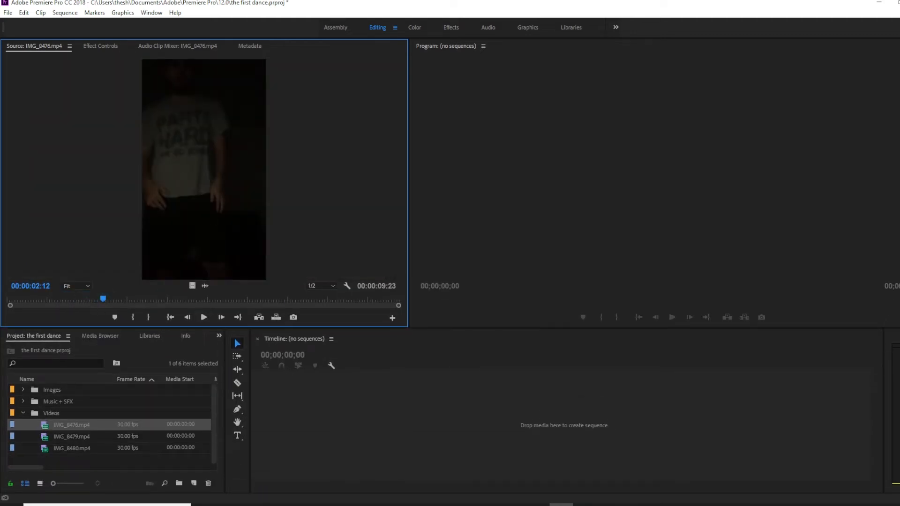
{"action": "left_click", "coordinate": [370, 505]}
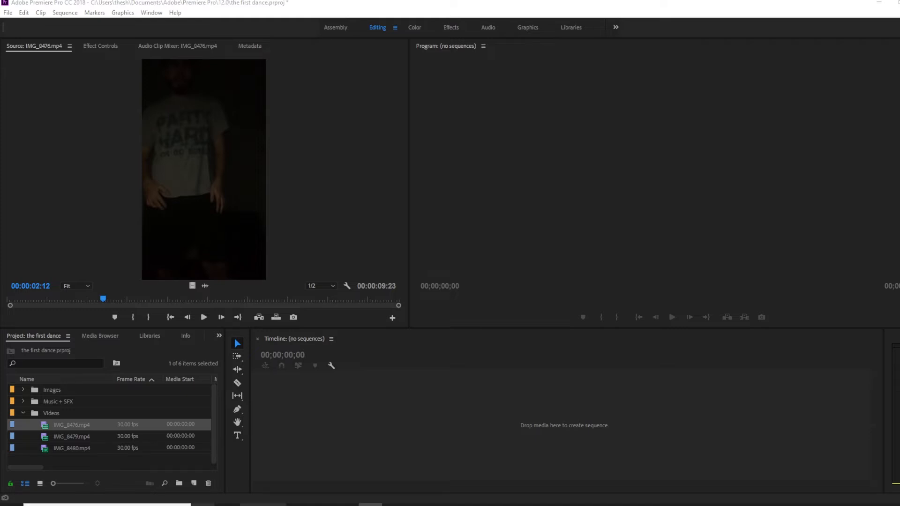
{"action": "left_click", "coordinate": [194, 484]}
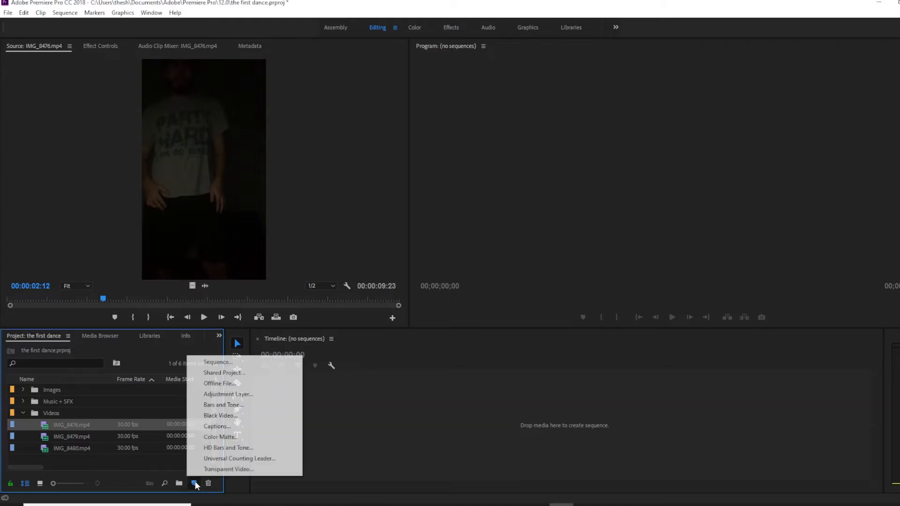
{"action": "left_click", "coordinate": [224, 373]}
{"action": "left_click", "coordinate": [539, 263]}
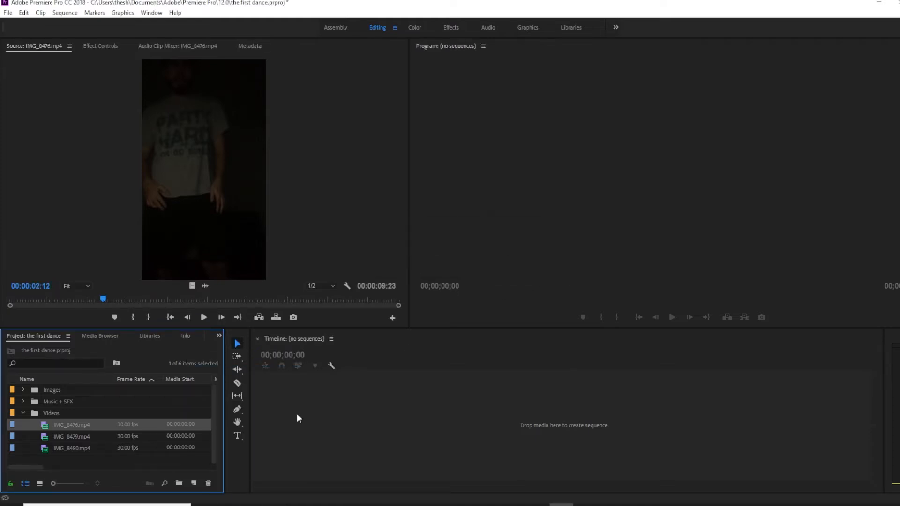
Create a new sequence named "My edit" from the DSLR 1080p25 preset.
{"action": "left_click", "coordinate": [194, 483]}
{"action": "left_click", "coordinate": [222, 365]}
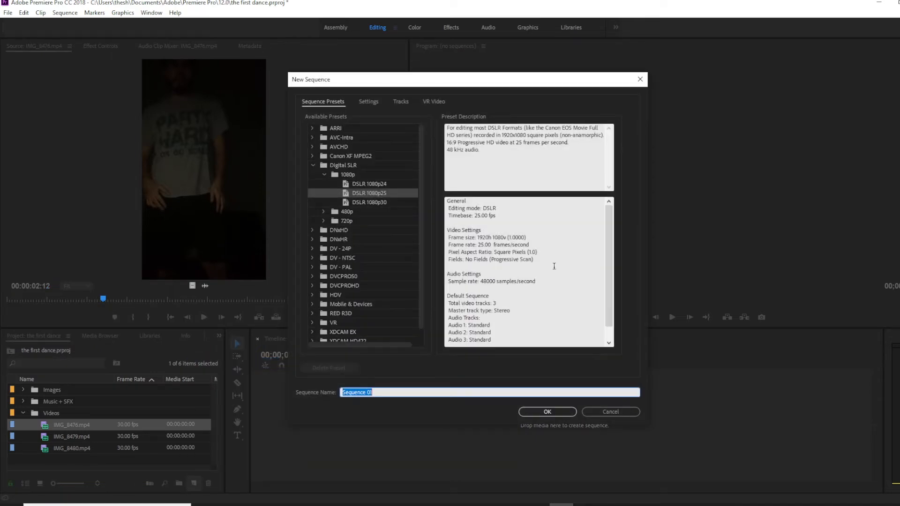
{"action": "left_click", "coordinate": [369, 193]}
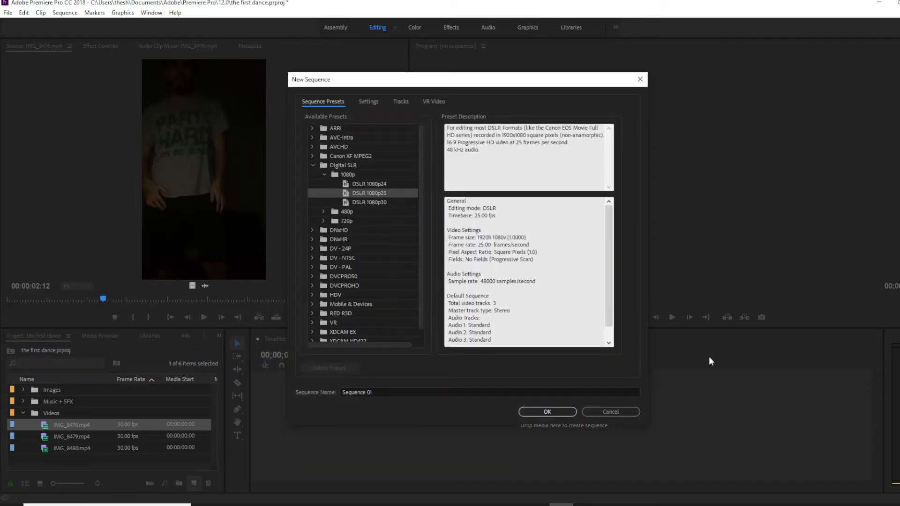
{"action": "left_click", "coordinate": [388, 392]}
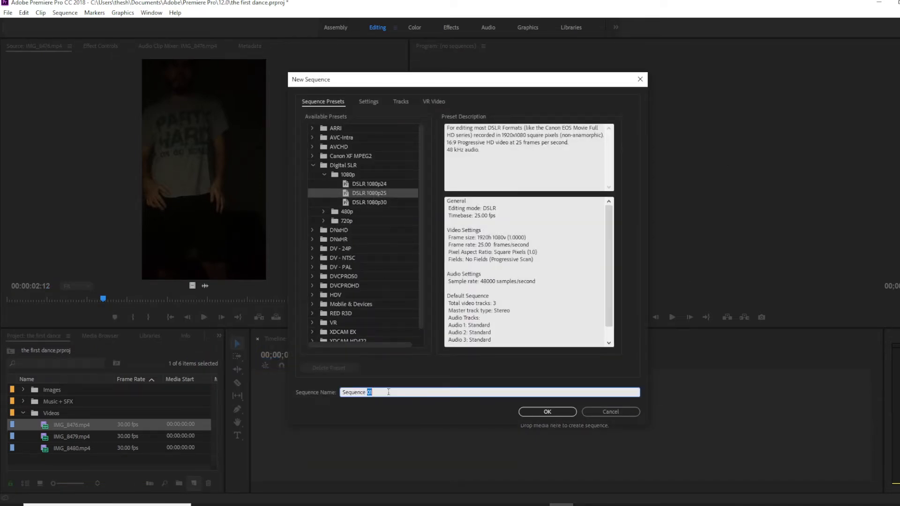
{"action": "type", "text": "My edit"}
{"action": "key", "text": "Return"}
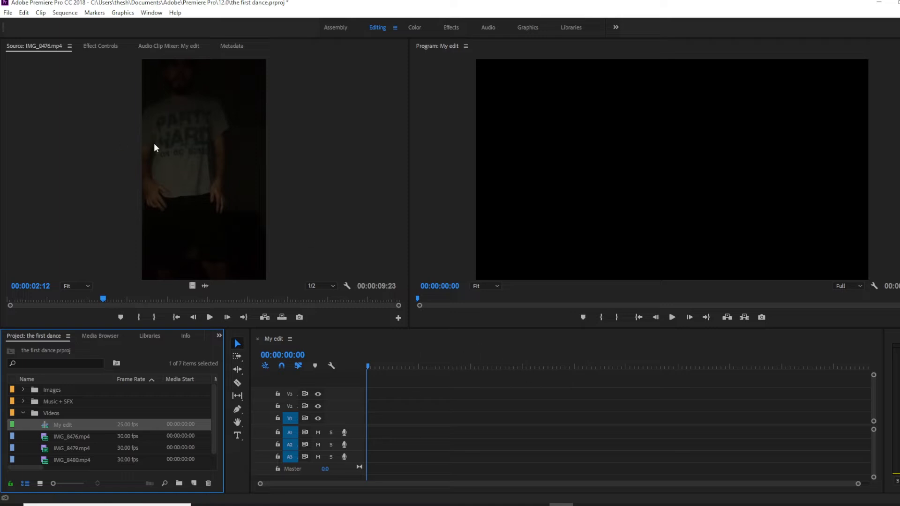
Place the source clip IMG_8476.mp4 at the start of tracks V1 and A1, keeping the existing sequence settings.
{"action": "left_click_drag", "start_coordinate": [165, 120], "coordinate": [368, 427]}
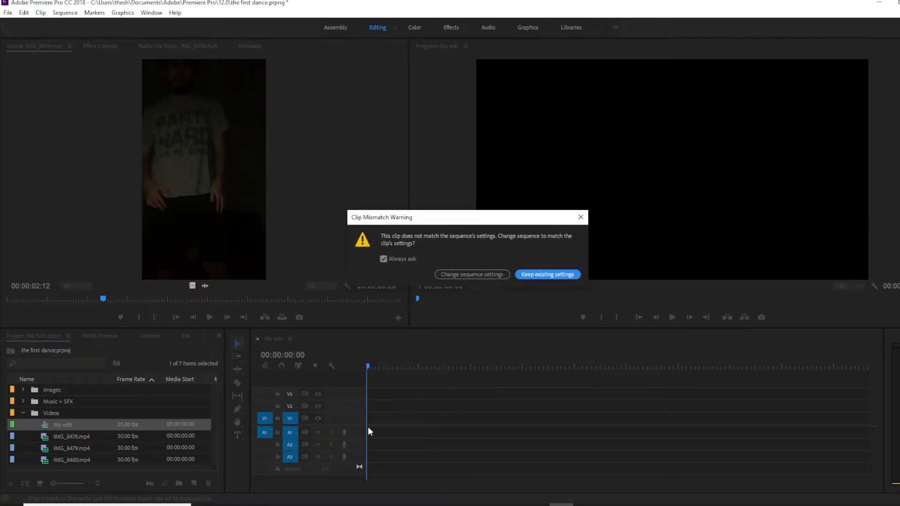
{"action": "left_click", "coordinate": [555, 274]}
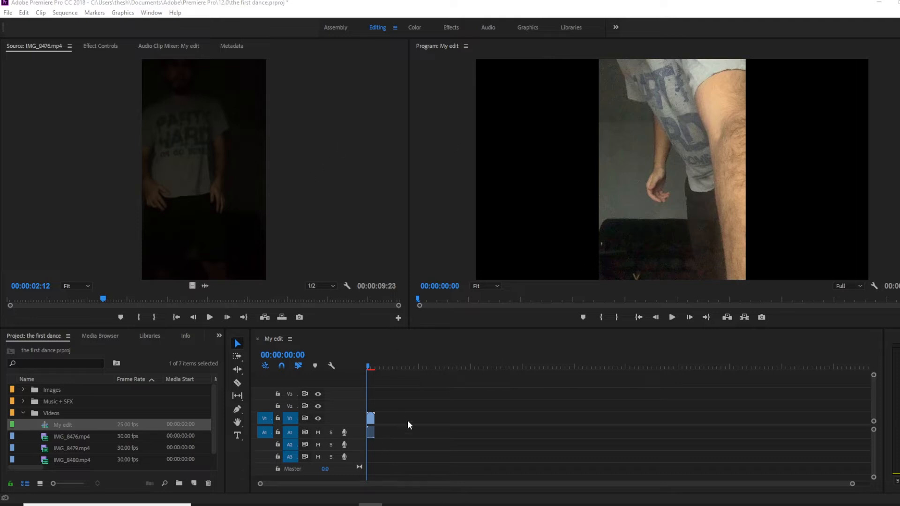
{"action": "scroll", "coordinate": [374, 421], "scroll_direction": "up", "scroll_amount": 1}
{"action": "left_click_drag", "start_coordinate": [392, 483], "coordinate": [368, 482]}
{"action": "scroll", "coordinate": [372, 434], "scroll_direction": "up", "scroll_amount": 2}
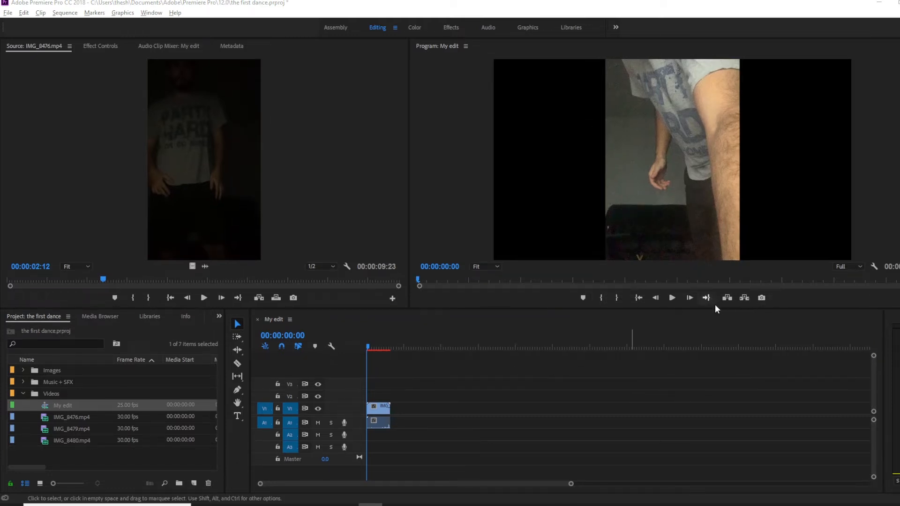
Step through the sequence preview frame by frame, forward to 00:00:00:06 and back to 00:00:00:03.
{"action": "left_click", "coordinate": [690, 298]}
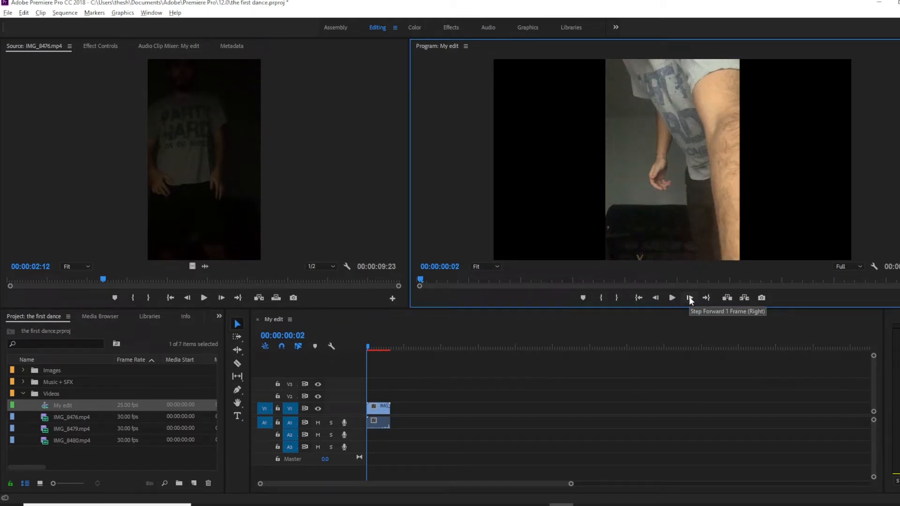
{"action": "left_click", "coordinate": [689, 298]}
{"action": "left_click", "coordinate": [689, 297]}
{"action": "left_click", "coordinate": [690, 297]}
{"action": "left_click", "coordinate": [689, 297]}
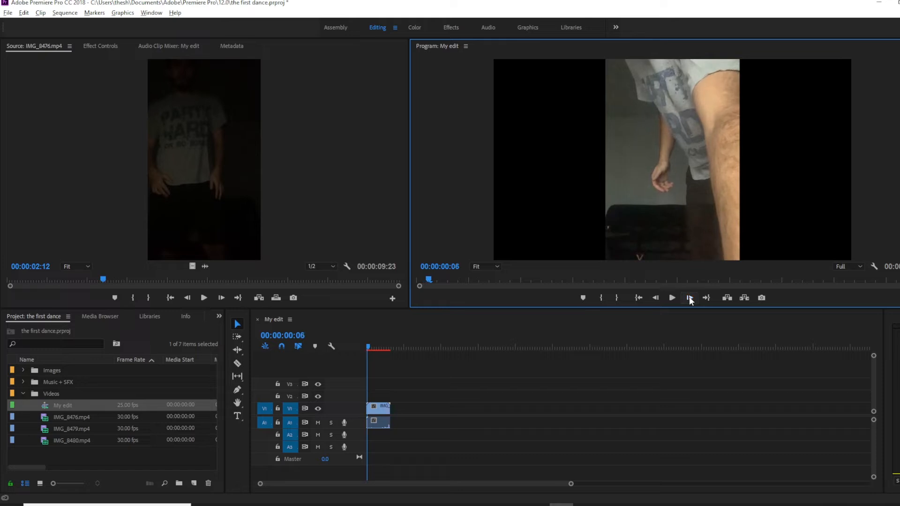
{"action": "left_click", "coordinate": [654, 300]}
{"action": "left_click", "coordinate": [655, 298]}
{"action": "left_click", "coordinate": [655, 298]}
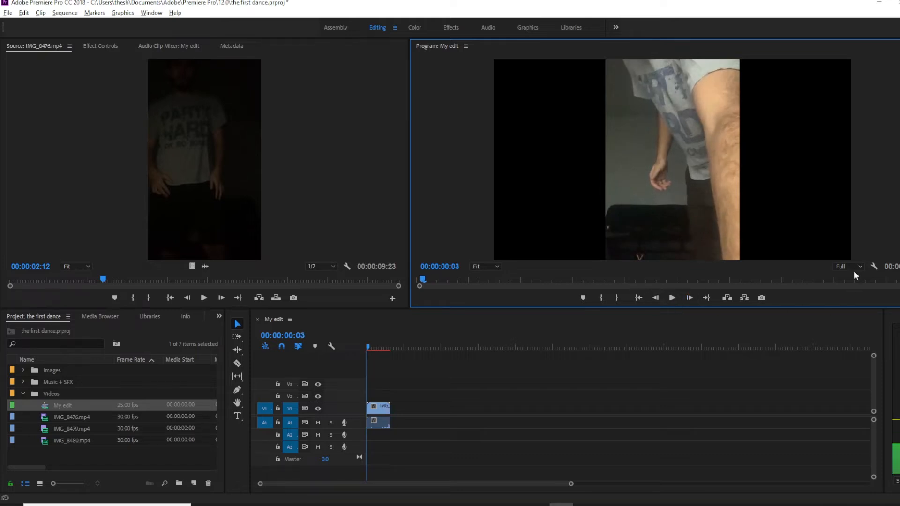
Set the playback resolution of the sequence preview to 1/4.
{"action": "left_click", "coordinate": [846, 266]}
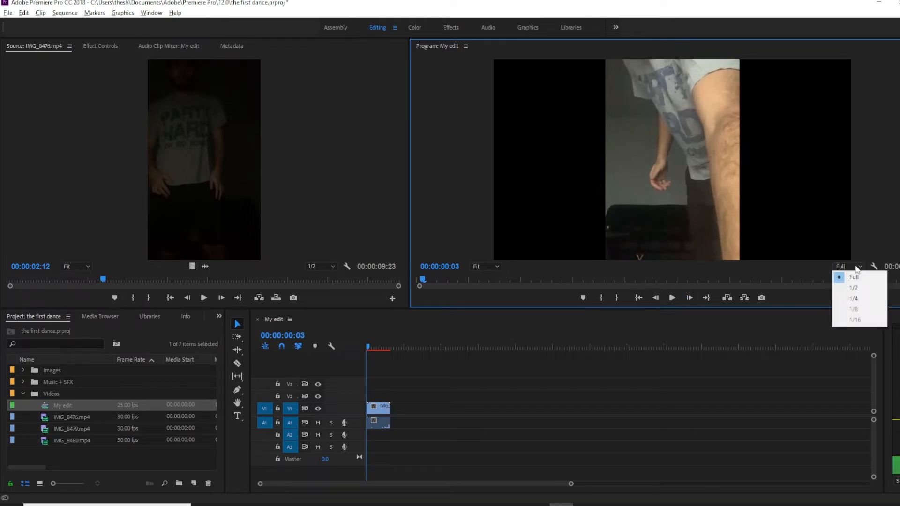
{"action": "left_click", "coordinate": [856, 299]}
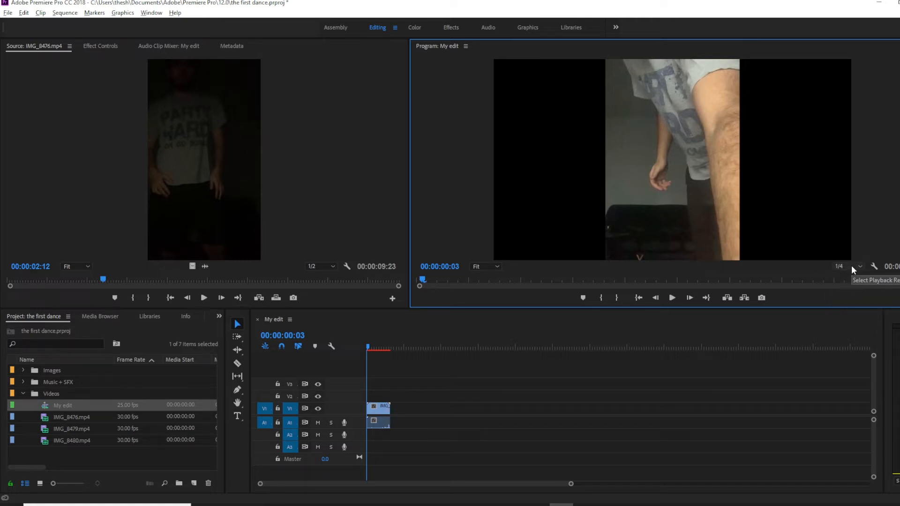
{"action": "left_click", "coordinate": [851, 267]}
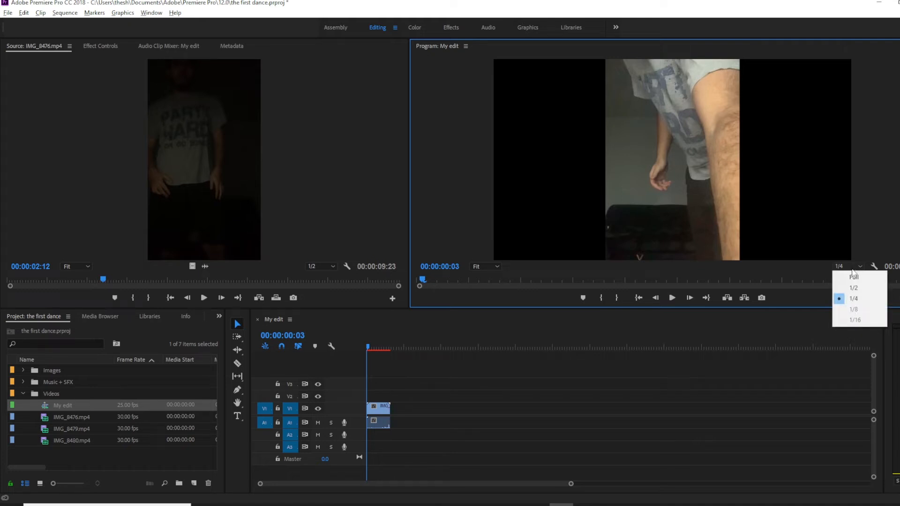
{"action": "key", "text": "Escape"}
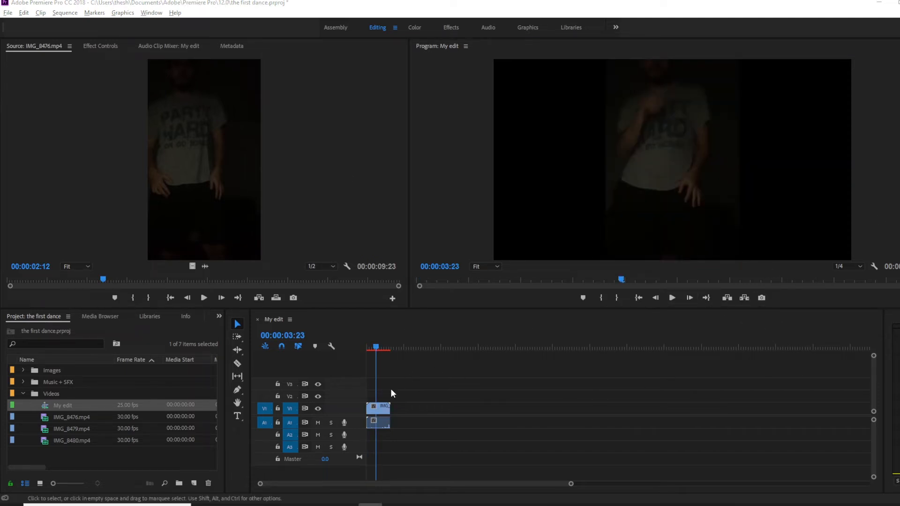
Try Set to Frame Size on the timeline clip, check it at the sequence start, and undo the clip edit.
{"action": "right_click", "coordinate": [381, 413]}
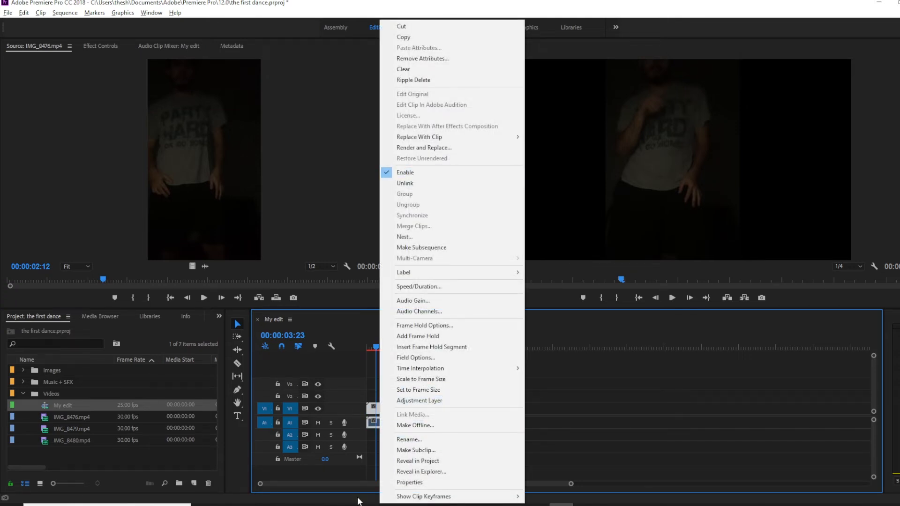
{"action": "left_click", "coordinate": [370, 423]}
{"action": "right_click", "coordinate": [379, 412]}
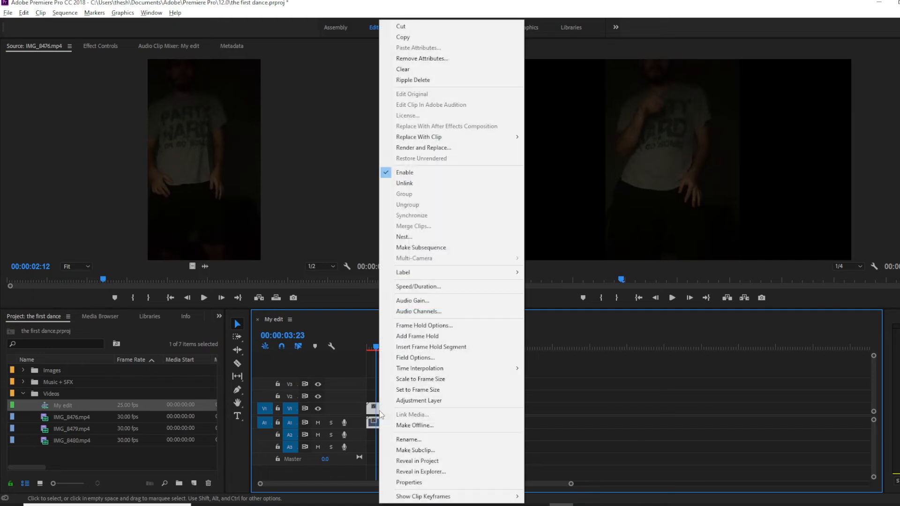
{"action": "left_click", "coordinate": [429, 390]}
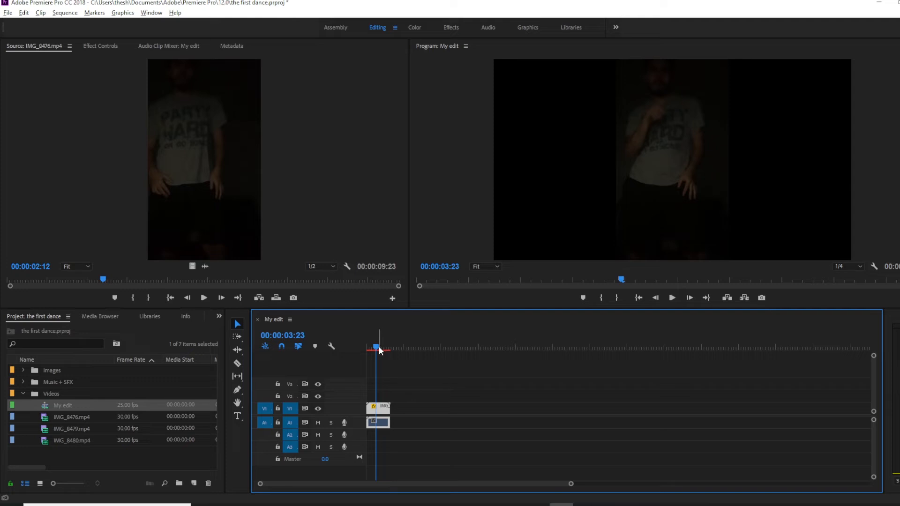
{"action": "left_click_drag", "start_coordinate": [378, 346], "coordinate": [363, 347]}
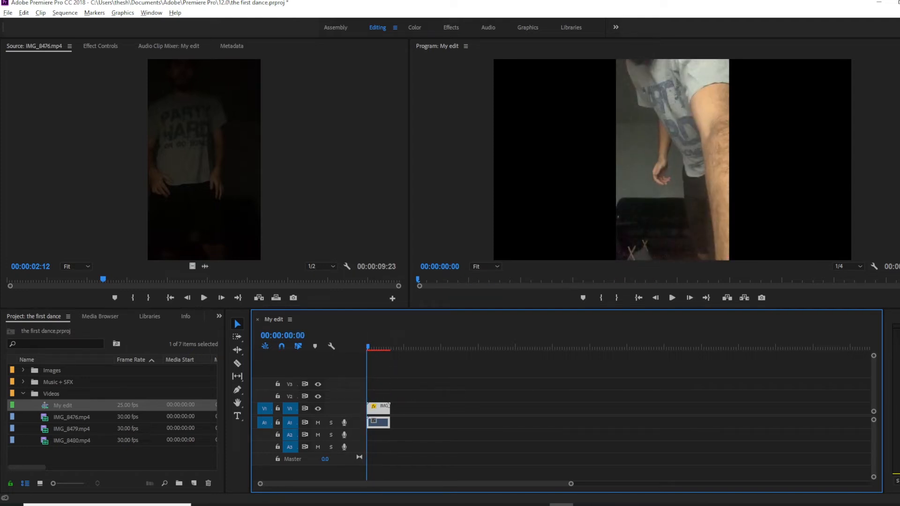
{"action": "key", "text": "ctrl+z"}
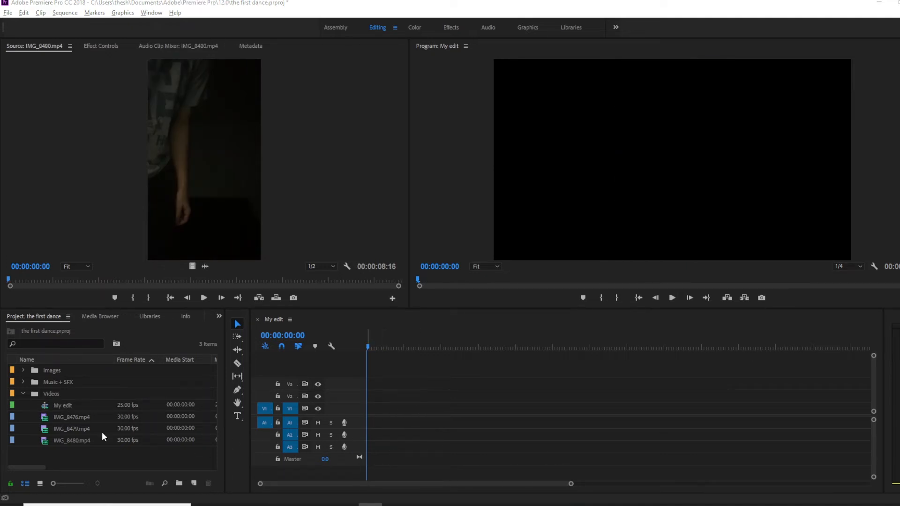
Open the Videos bin in icon view and load IMG_8479.mp4 for source preview.
{"action": "left_click", "coordinate": [40, 484]}
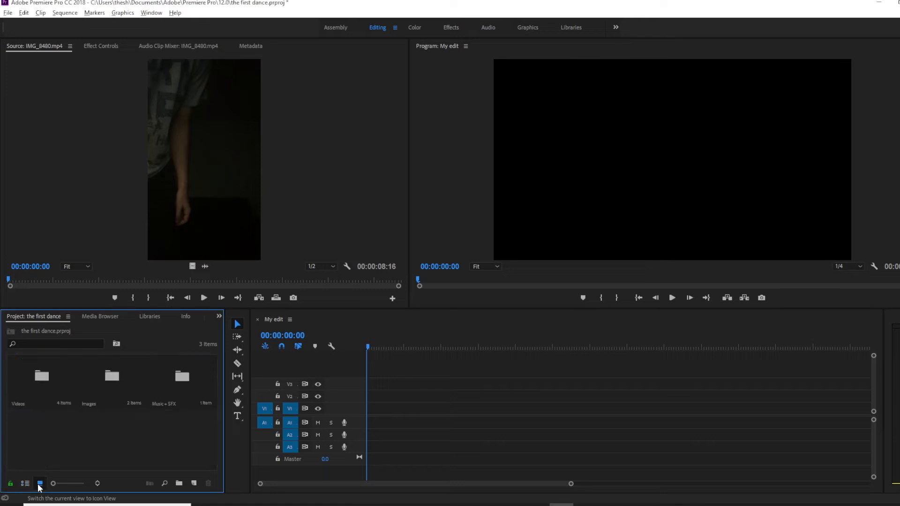
{"action": "double_click", "coordinate": [38, 392]}
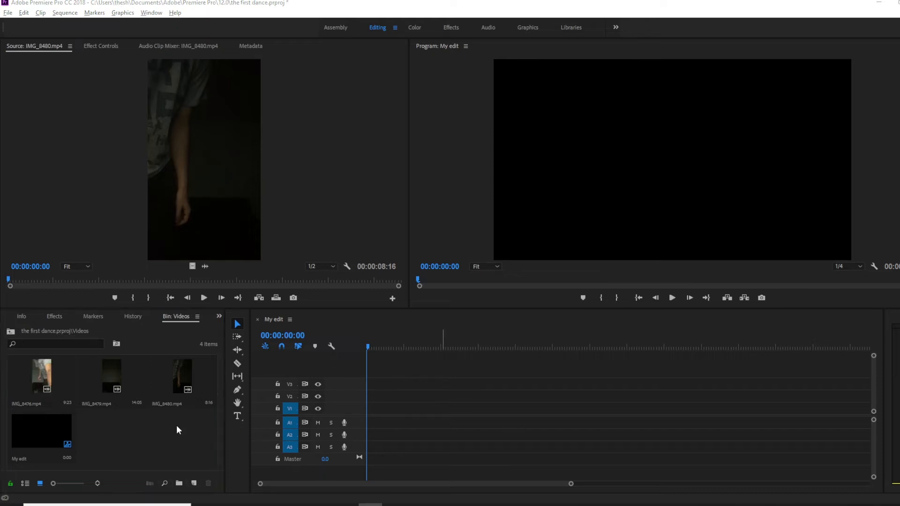
{"action": "left_click", "coordinate": [108, 378]}
{"action": "double_click", "coordinate": [107, 377]}
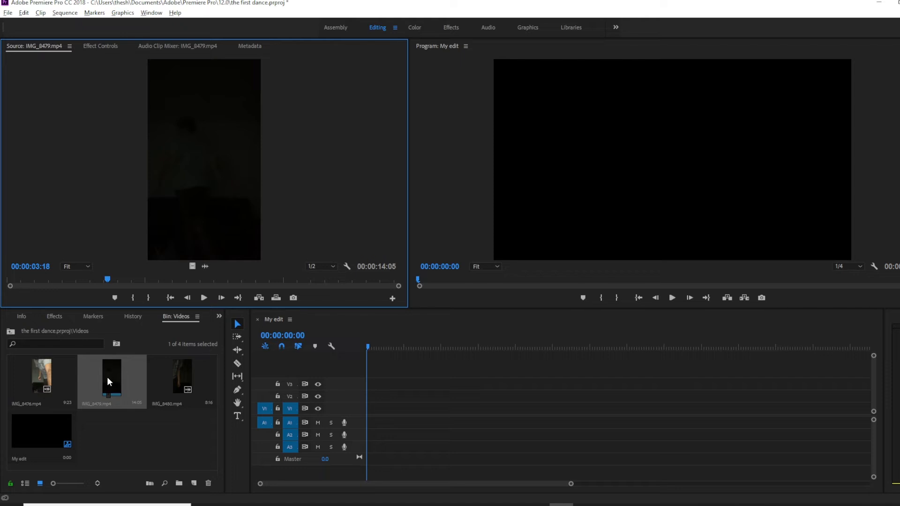
Play IMG_8479.mp4 from its beginning in the source preview.
{"action": "left_click_drag", "start_coordinate": [100, 281], "coordinate": [11, 281]}
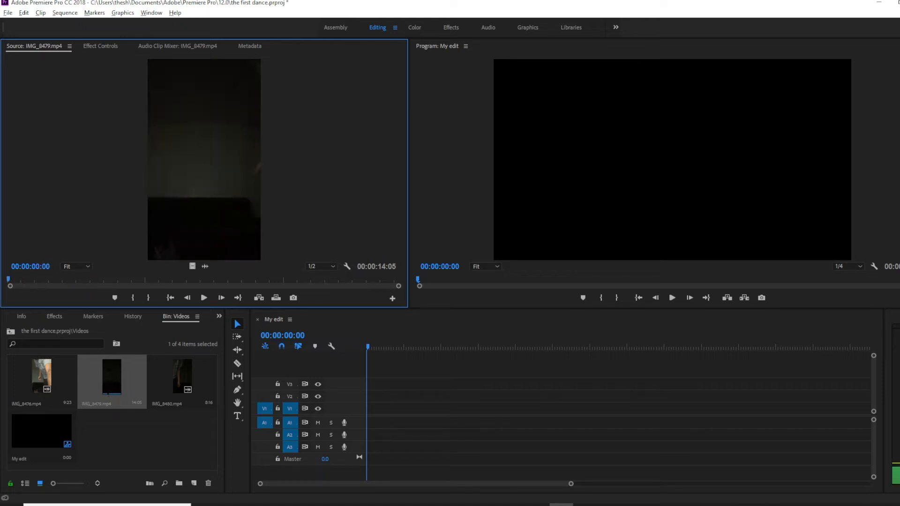
{"action": "left_click", "coordinate": [204, 298]}
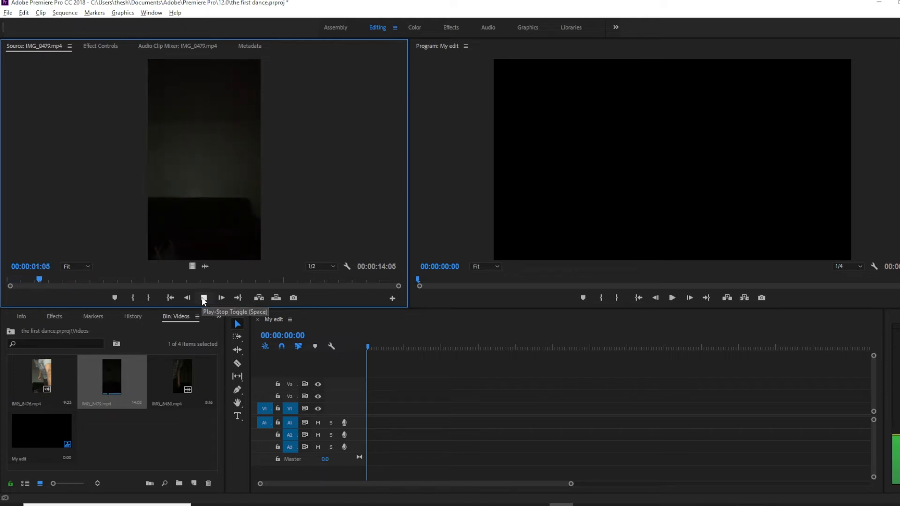
{"action": "left_click", "coordinate": [204, 298]}
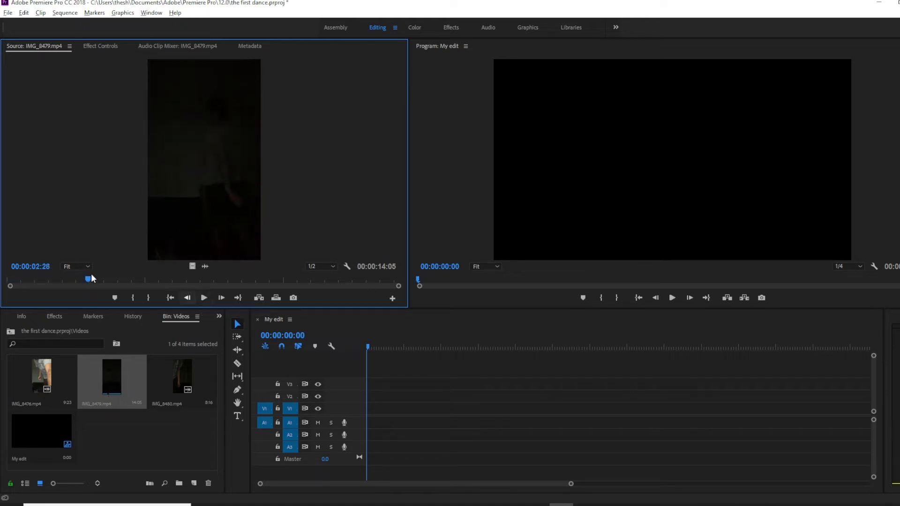
Mark the In point of IMG_8479.mp4 at 00:00:03:09 and the Out point at 00:00:07:25.
{"action": "mouse_move", "coordinate": [88, 280]}
{"action": "left_mouse_down"}
{"action": "mouse_move", "coordinate": [9, 283]}
{"action": "mouse_move", "coordinate": [99, 281]}
{"action": "left_mouse_up"}
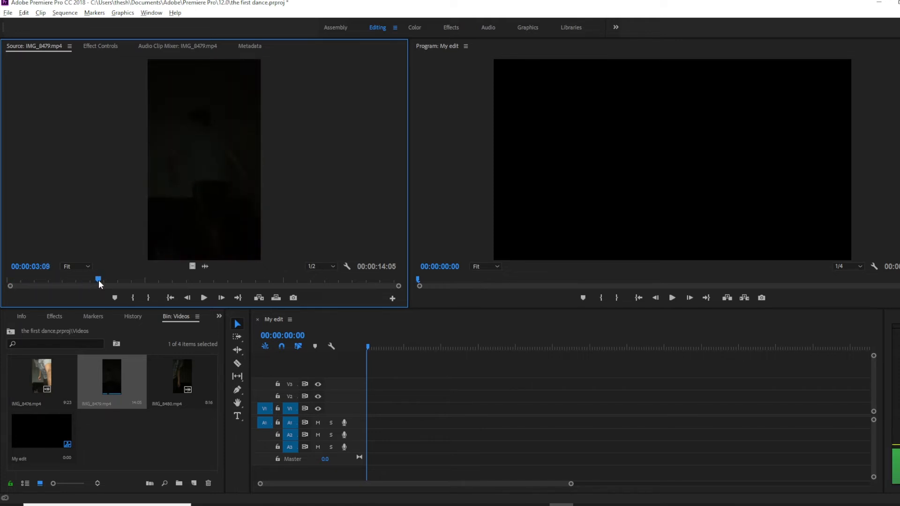
{"action": "left_click", "coordinate": [133, 298]}
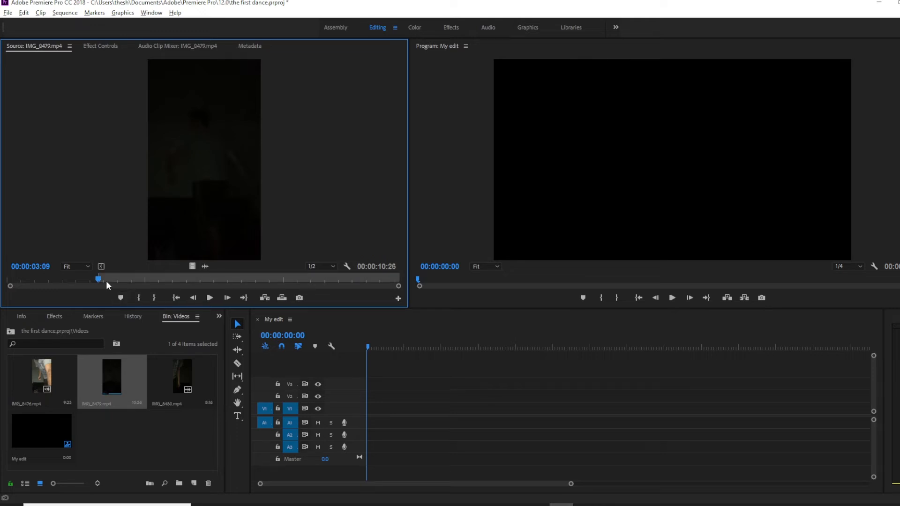
{"action": "left_click_drag", "start_coordinate": [99, 280], "coordinate": [226, 278]}
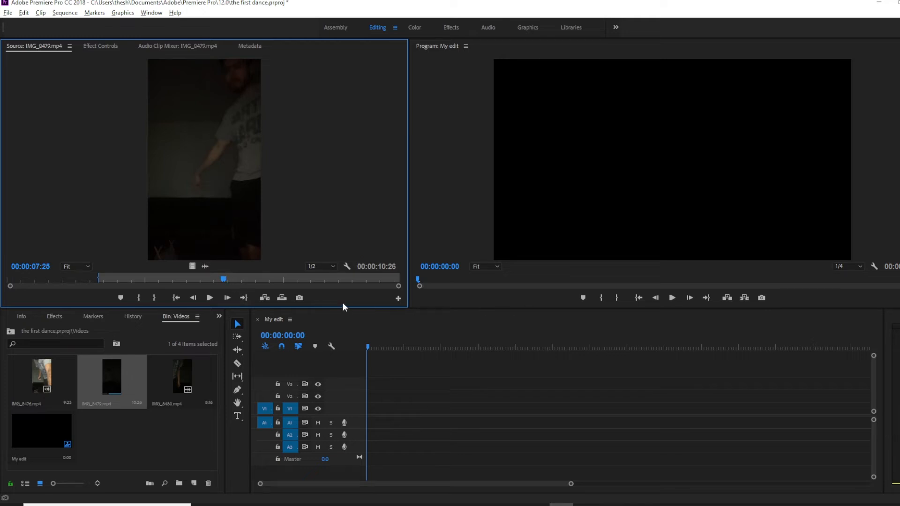
{"action": "key", "text": "o"}
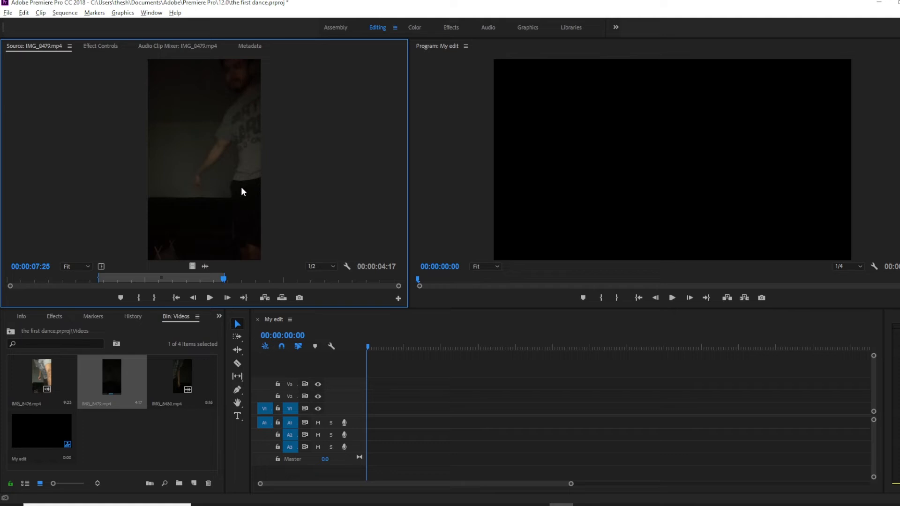
Place the marked IMG_8479.mp4 range at the start of V1 and A1, keeping the existing sequence settings, and play it in the sequence.
{"action": "left_click_drag", "start_coordinate": [272, 220], "coordinate": [370, 420]}
{"action": "left_click", "coordinate": [548, 275]}
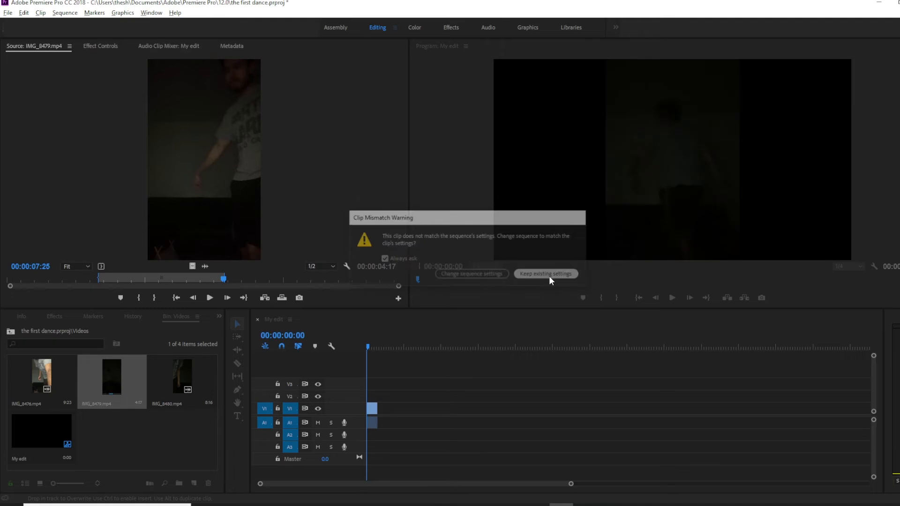
{"action": "left_click", "coordinate": [673, 298]}
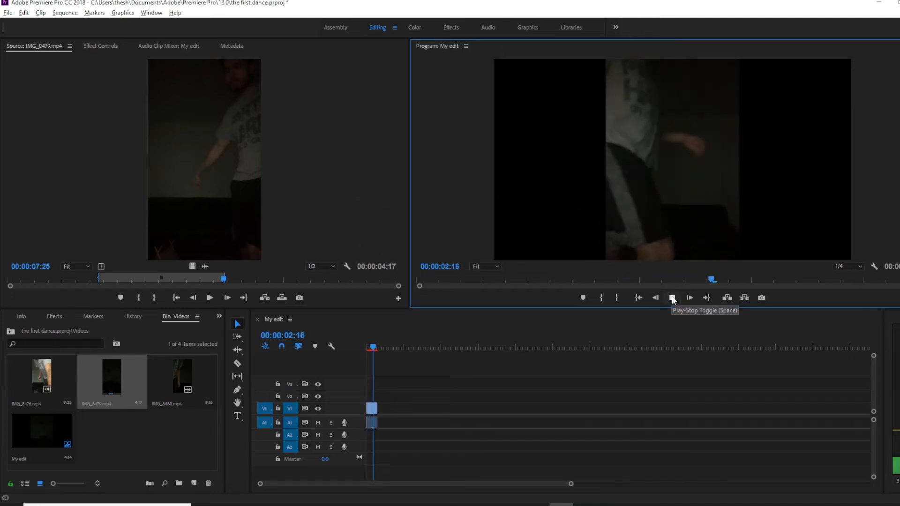
{"action": "left_click", "coordinate": [672, 298]}
Apply Set to Frame Size to the IMG_8479.mp4 clip in the timeline.
{"action": "left_click", "coordinate": [372, 409]}
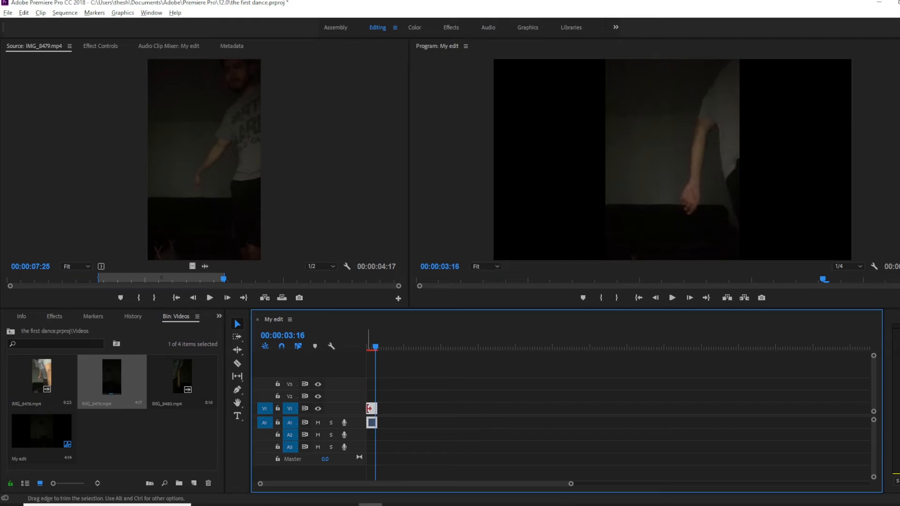
{"action": "right_click", "coordinate": [370, 408]}
{"action": "right_click", "coordinate": [373, 409]}
{"action": "left_click", "coordinate": [434, 390]}
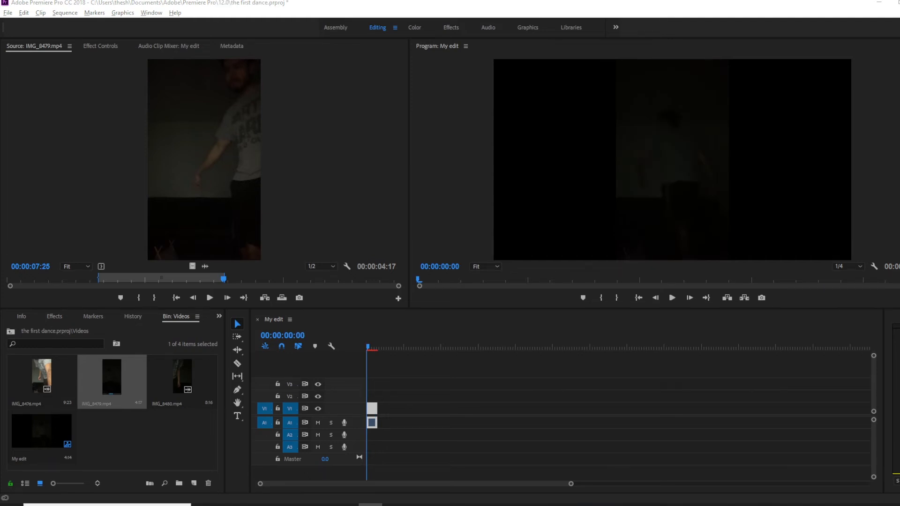
Mark a second range of IMG_8479.mp4 from 00:00:05:11 to 00:00:07:08.
{"action": "left_click_drag", "start_coordinate": [223, 280], "coordinate": [154, 283]}
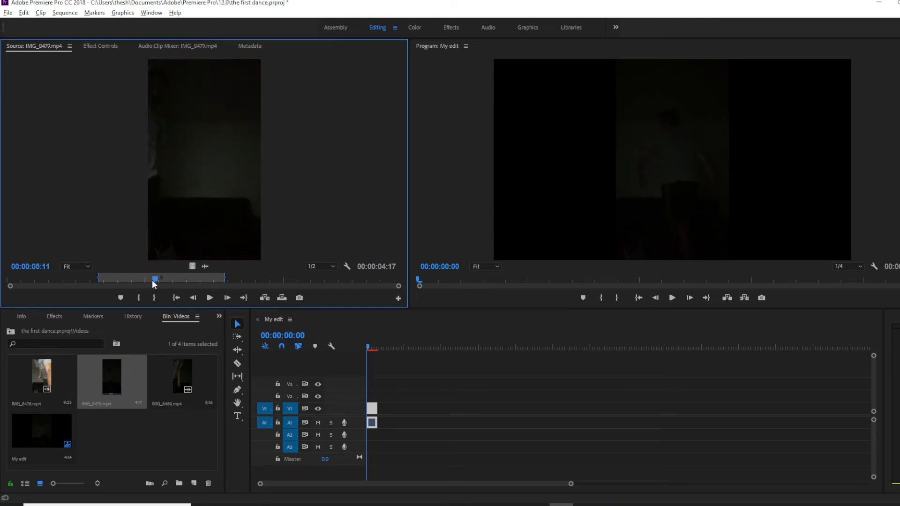
{"action": "key", "text": "i"}
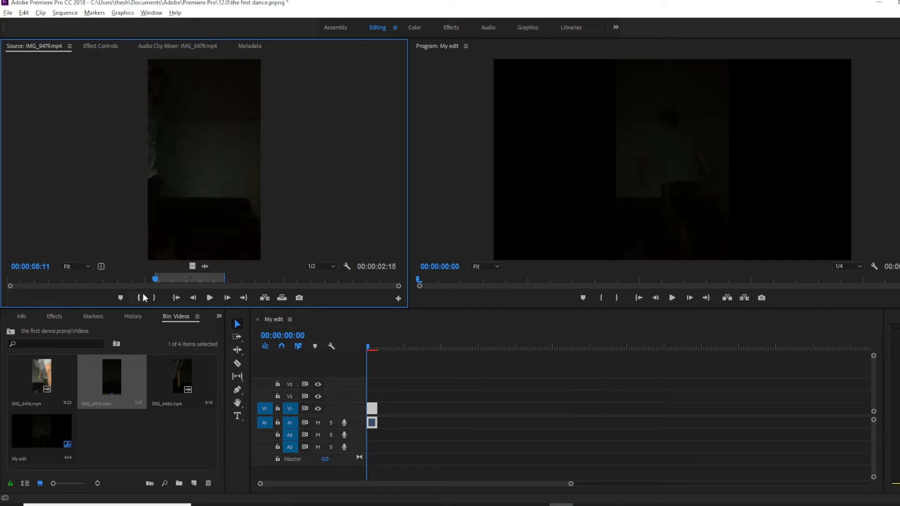
{"action": "left_click_drag", "start_coordinate": [160, 281], "coordinate": [209, 283]}
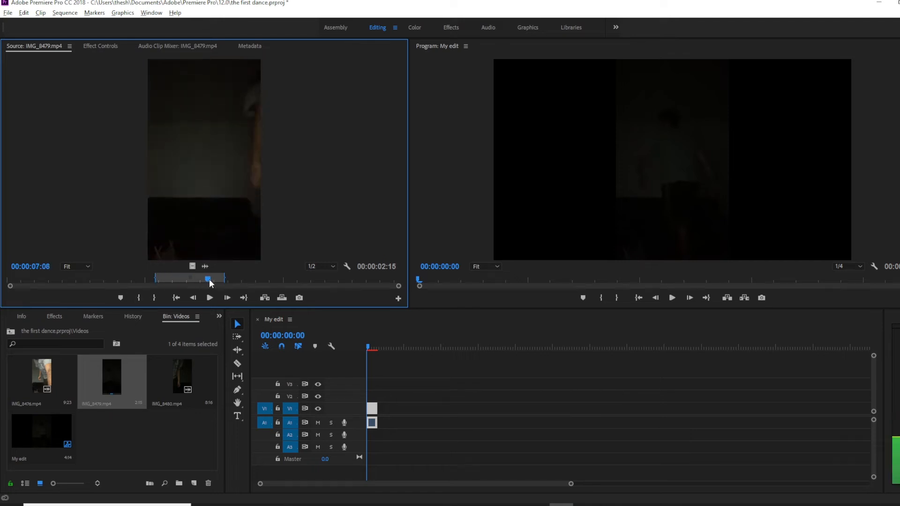
{"action": "key", "text": "o"}
Add the new range directly after the first timeline clip, scrub through the sequence and return to 00:00:00:00.
{"action": "left_click_drag", "start_coordinate": [208, 156], "coordinate": [375, 412]}
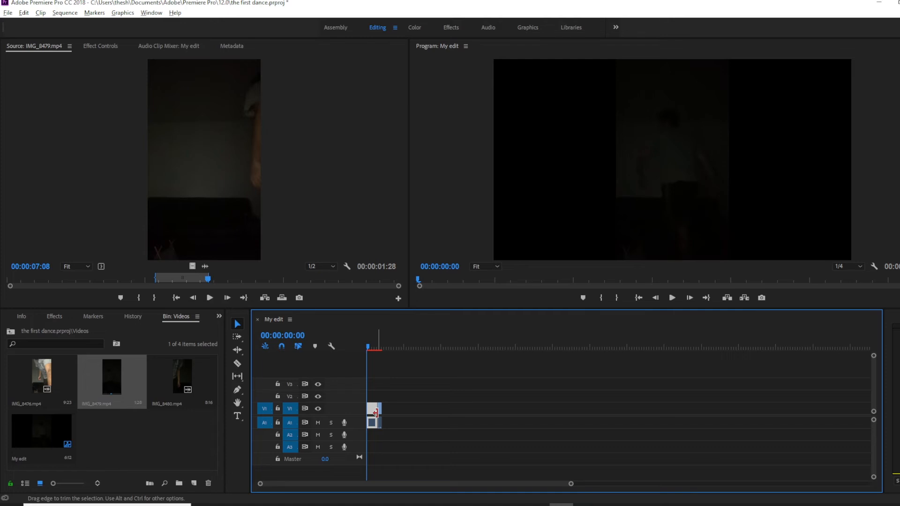
{"action": "left_click_drag", "start_coordinate": [418, 279], "coordinate": [895, 280]}
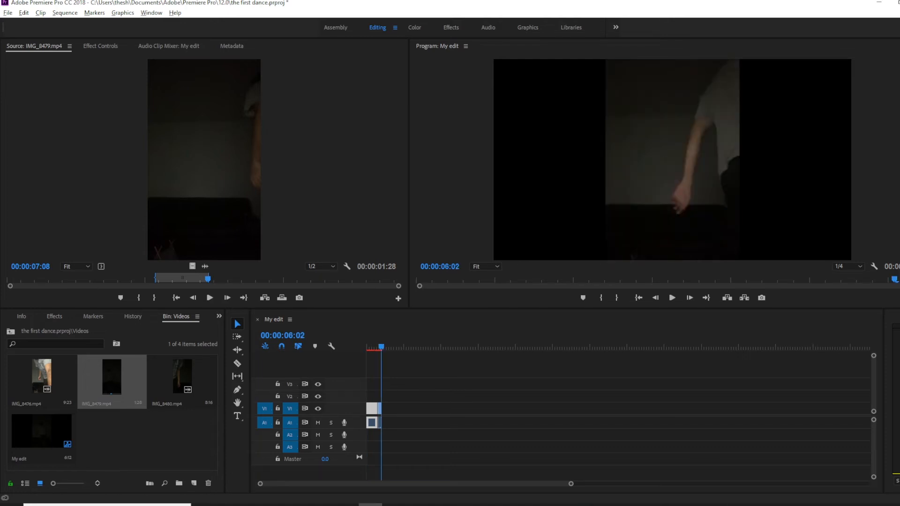
{"action": "key", "text": "Home"}
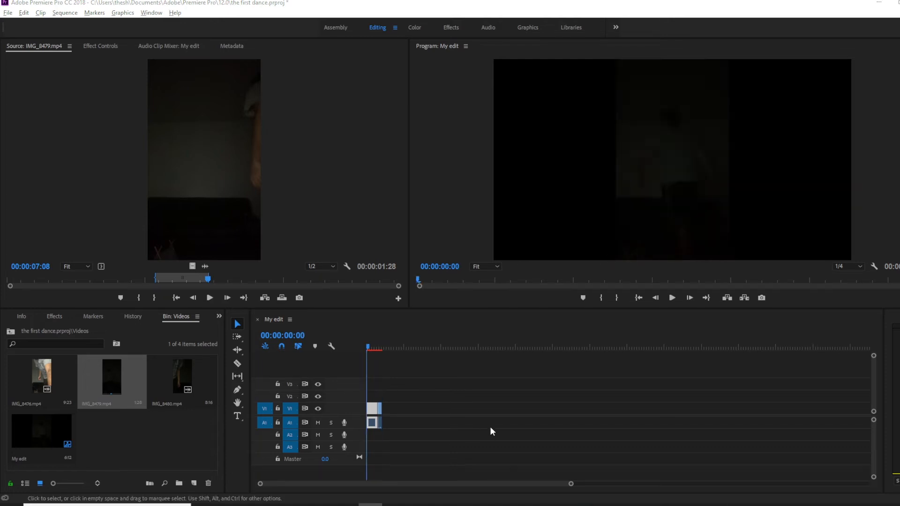
Enlarge the timeline's time scale around the two clips and slightly reduce the audio track heights.
{"action": "left_click_drag", "start_coordinate": [446, 484], "coordinate": [378, 488]}
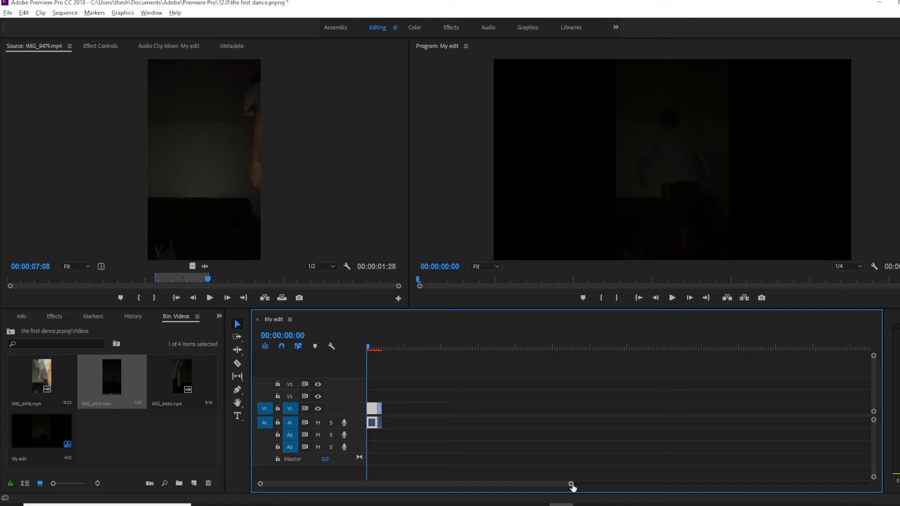
{"action": "left_click_drag", "start_coordinate": [572, 485], "coordinate": [440, 490]}
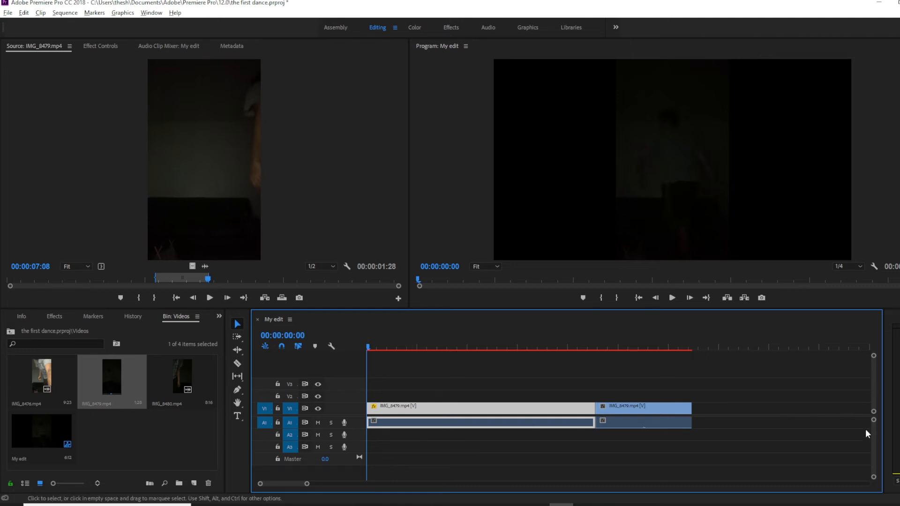
{"action": "left_click_drag", "start_coordinate": [874, 421], "coordinate": [876, 404]}
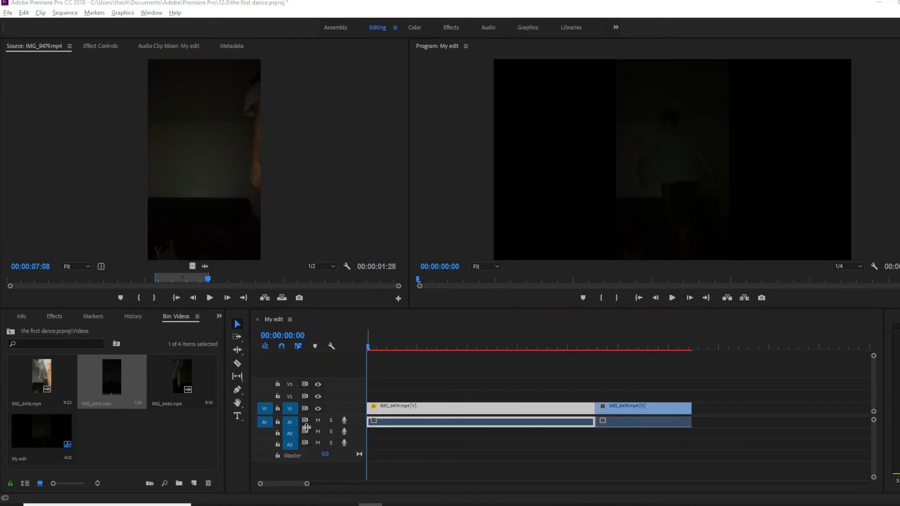
{"action": "left_click", "coordinate": [358, 416]}
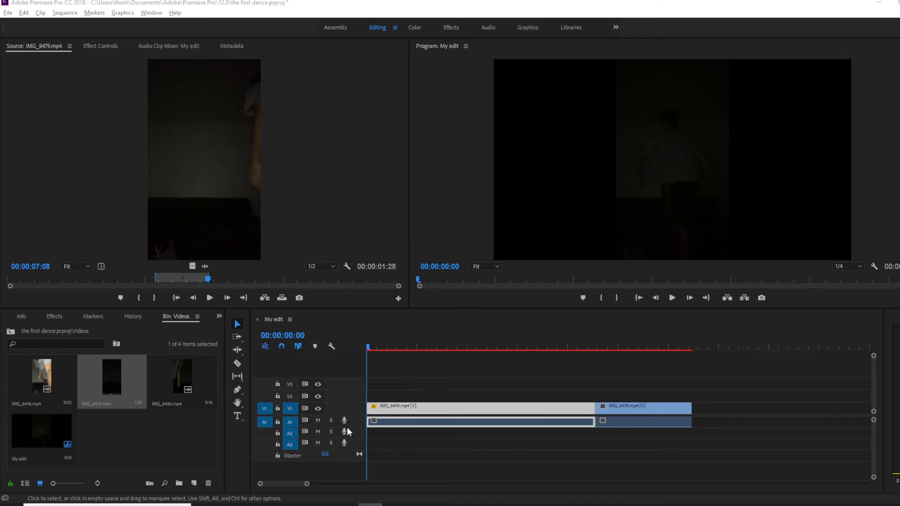
Load IMG_8480.mp4 as the source, mark it from 00:00:03:01 to 00:00:04:11, and save the project.
{"action": "double_click", "coordinate": [171, 367]}
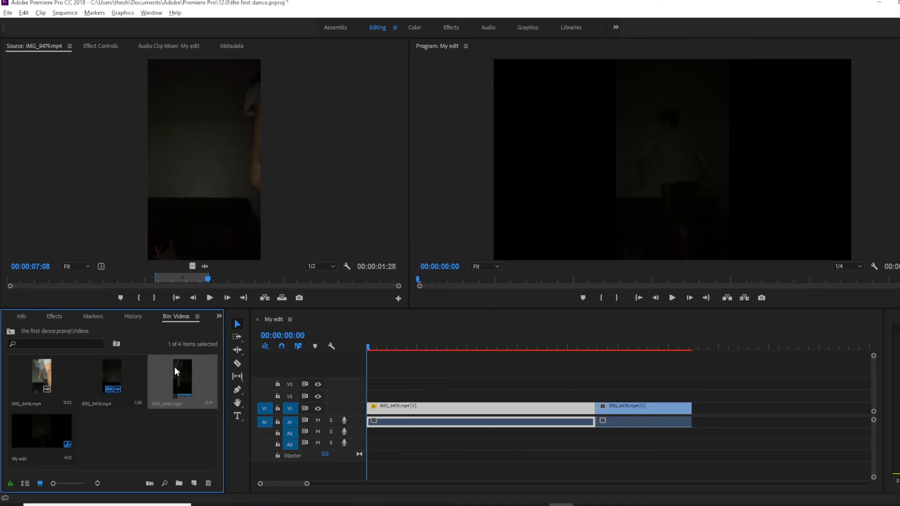
{"action": "left_click_drag", "start_coordinate": [24, 279], "coordinate": [147, 284]}
{"action": "left_click", "coordinate": [132, 297]}
{"action": "key", "text": "ctrl+s"}
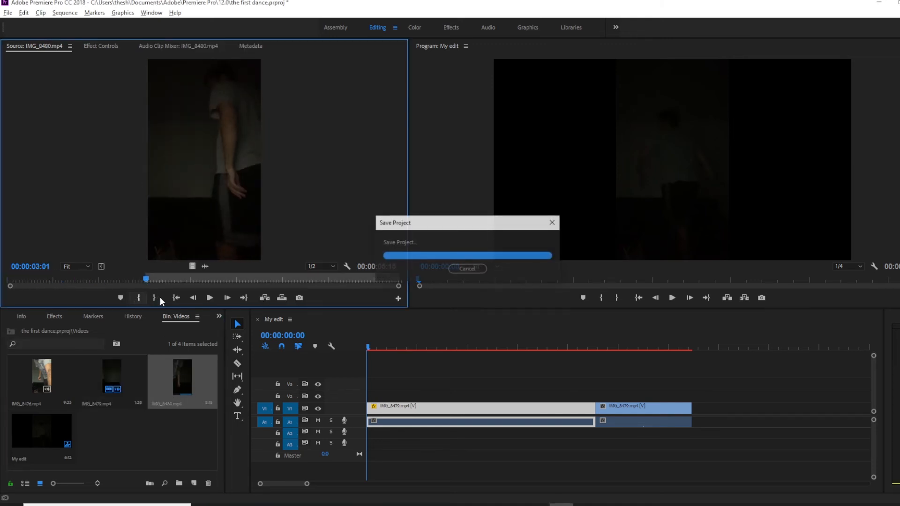
{"action": "left_click", "coordinate": [206, 279]}
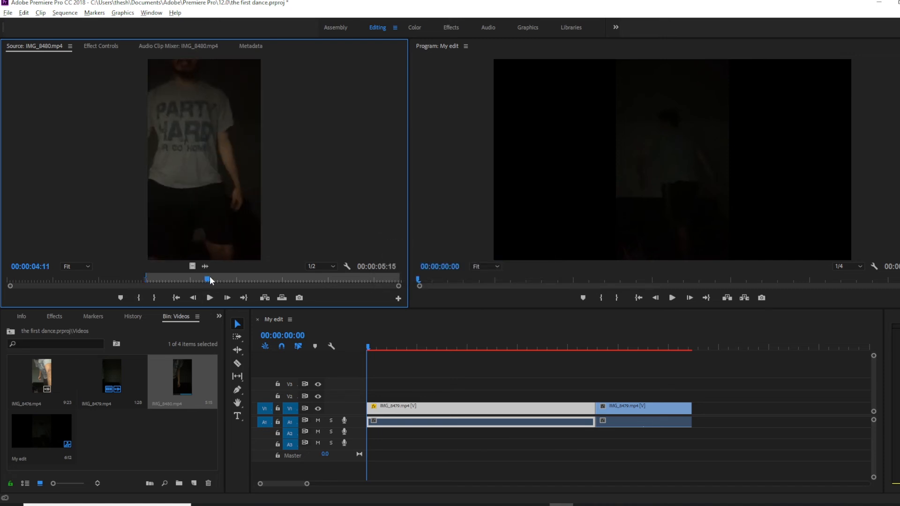
{"action": "left_click", "coordinate": [154, 298]}
Place only the video of the marked IMG_8480.mp4 range at the end of V1 and only its audio on A1 after it.
{"action": "mouse_move", "coordinate": [204, 278]}
{"action": "left_mouse_down"}
{"action": "mouse_move", "coordinate": [143, 282]}
{"action": "mouse_move", "coordinate": [194, 279]}
{"action": "mouse_move", "coordinate": [150, 281]}
{"action": "mouse_move", "coordinate": [191, 267]}
{"action": "left_mouse_up"}
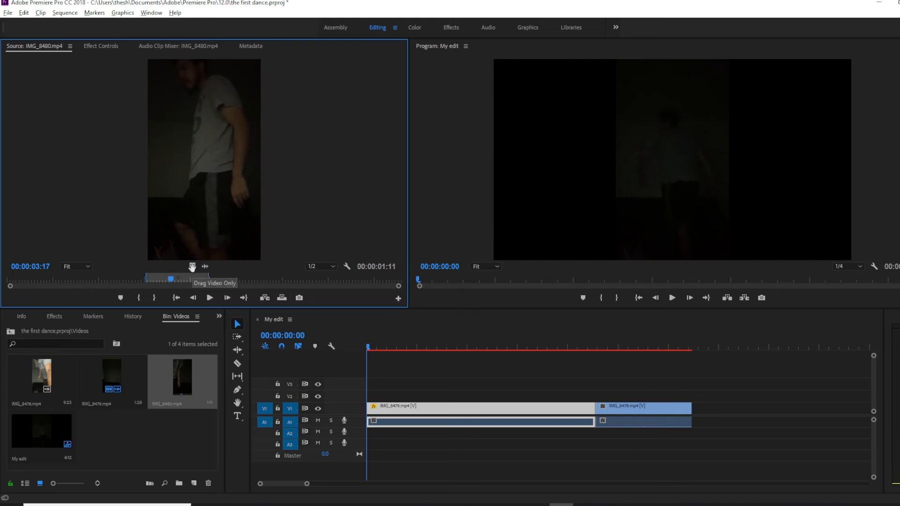
{"action": "left_click_drag", "start_coordinate": [191, 266], "coordinate": [694, 415]}
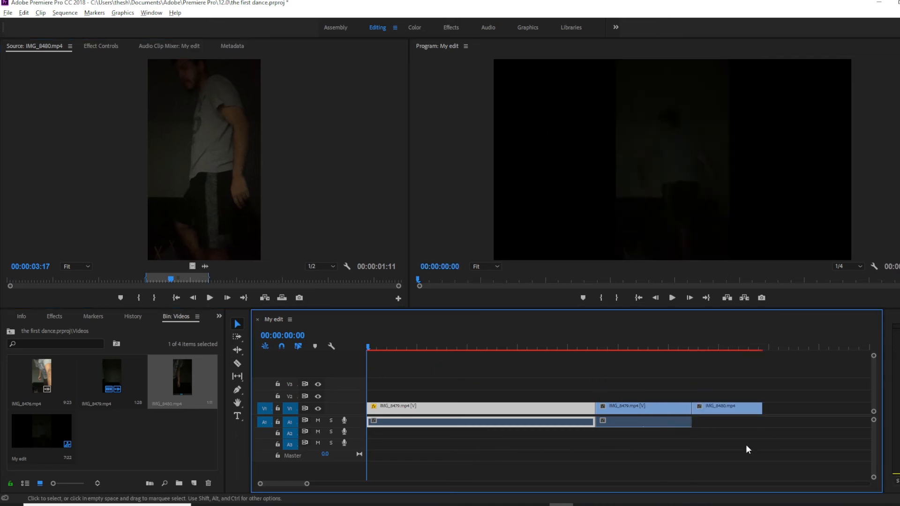
{"action": "left_click_drag", "start_coordinate": [205, 266], "coordinate": [205, 267]}
{"action": "left_click_drag", "start_coordinate": [438, 321], "coordinate": [767, 425]}
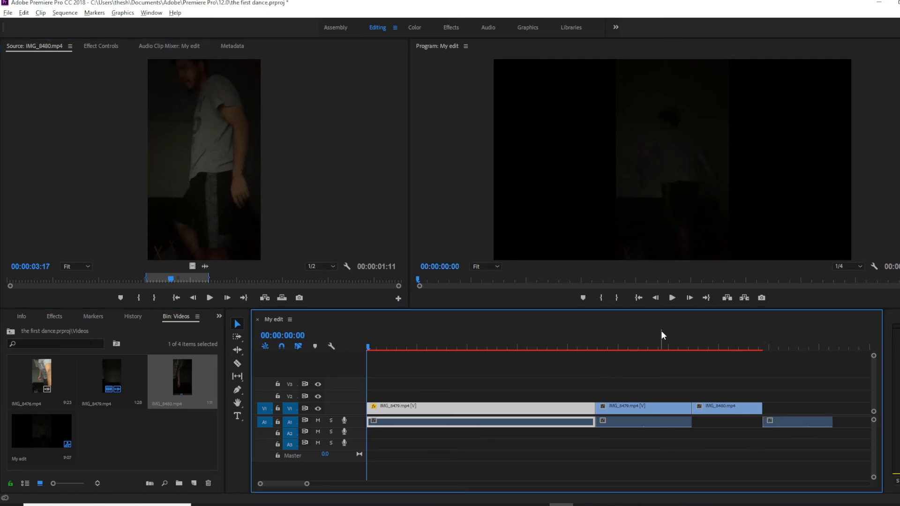
Try moving the second IMG_8479.mp4 clip over the end of the first and play across the cut from 00:00:02:23.
{"action": "left_click", "coordinate": [371, 505]}
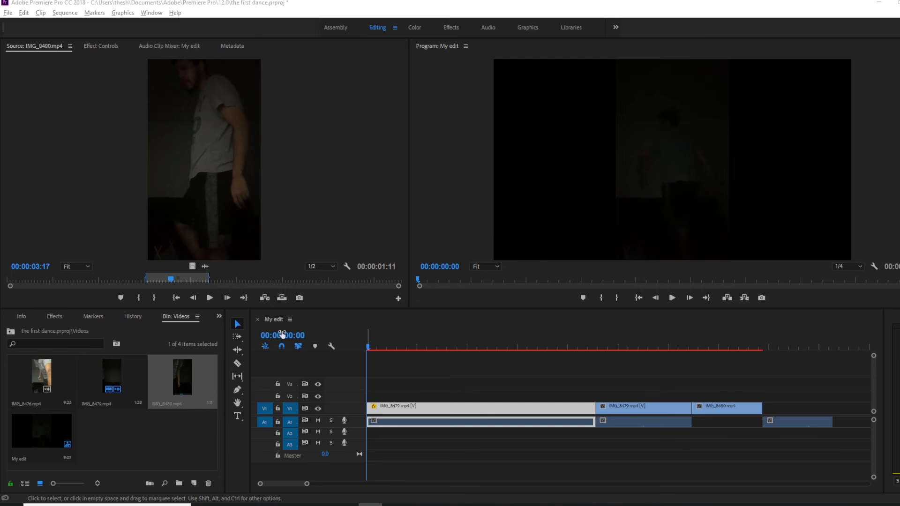
{"action": "left_click", "coordinate": [621, 409]}
{"action": "left_click_drag", "start_coordinate": [586, 338], "coordinate": [569, 338]}
{"action": "left_click_drag", "start_coordinate": [629, 413], "coordinate": [576, 413]}
{"action": "left_click_drag", "start_coordinate": [562, 343], "coordinate": [515, 358]}
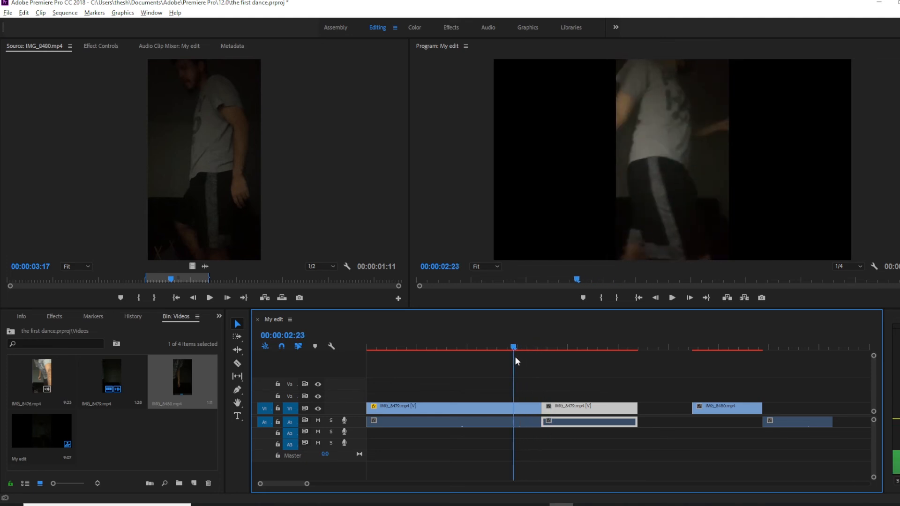
{"action": "left_click", "coordinate": [673, 298]}
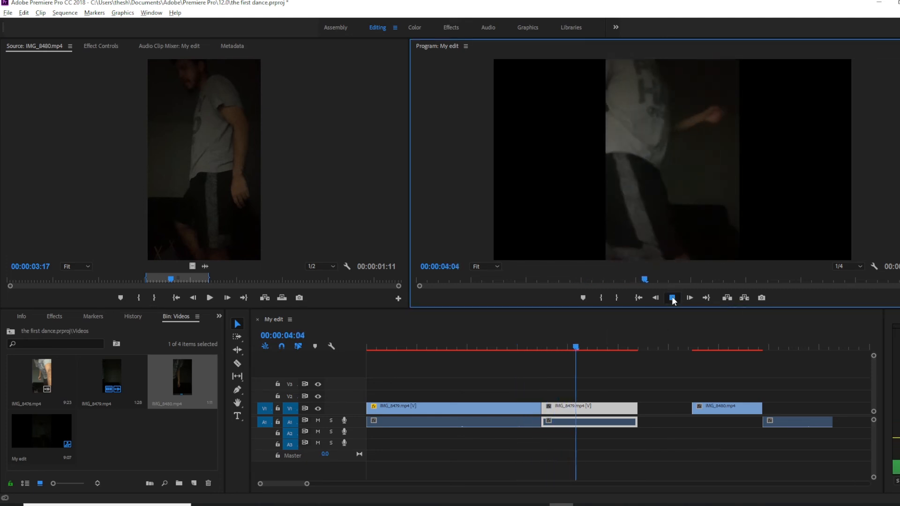
{"action": "left_click", "coordinate": [672, 298]}
Move the second IMG_8479.mp4 clip back against IMG_8480.mp4 and extend the first clip's end to meet it at 00:00:04:14.
{"action": "left_click_drag", "start_coordinate": [591, 410], "coordinate": [646, 411]}
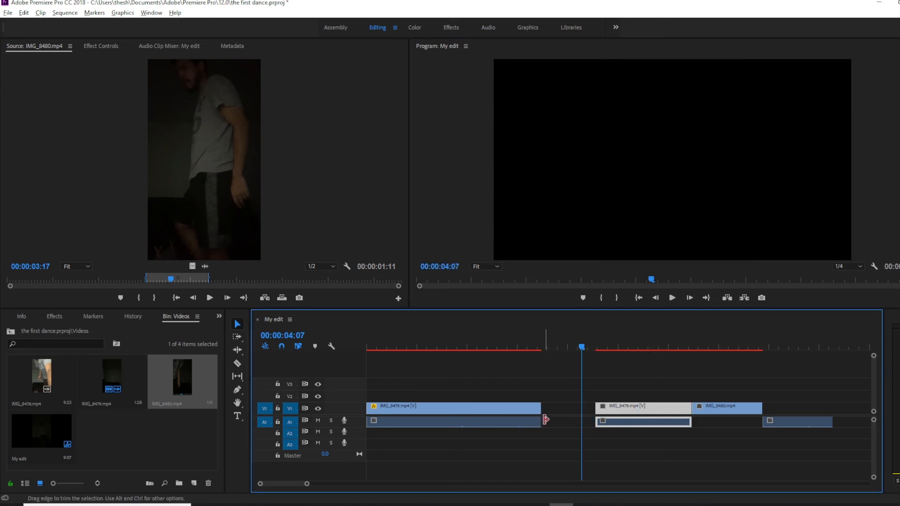
{"action": "left_click_drag", "start_coordinate": [540, 421], "coordinate": [594, 421]}
{"action": "left_click_drag", "start_coordinate": [575, 349], "coordinate": [597, 368]}
Try moving the IMG_8480.mp4 clip against the preceding clip with and without snapping, and leave snapping turned on.
{"action": "left_click", "coordinate": [370, 505]}
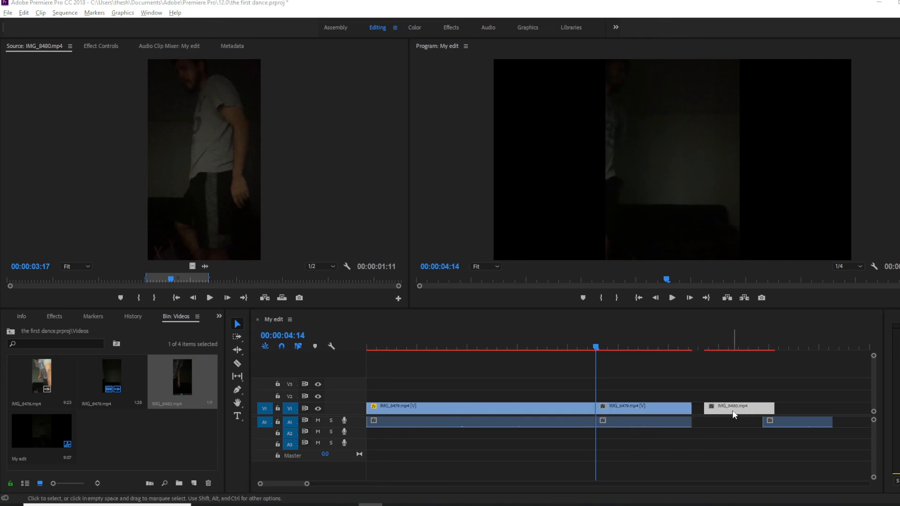
{"action": "mouse_move", "coordinate": [734, 414]}
{"action": "left_mouse_down"}
{"action": "mouse_move", "coordinate": [633, 410]}
{"action": "mouse_move", "coordinate": [722, 413]}
{"action": "left_mouse_up"}
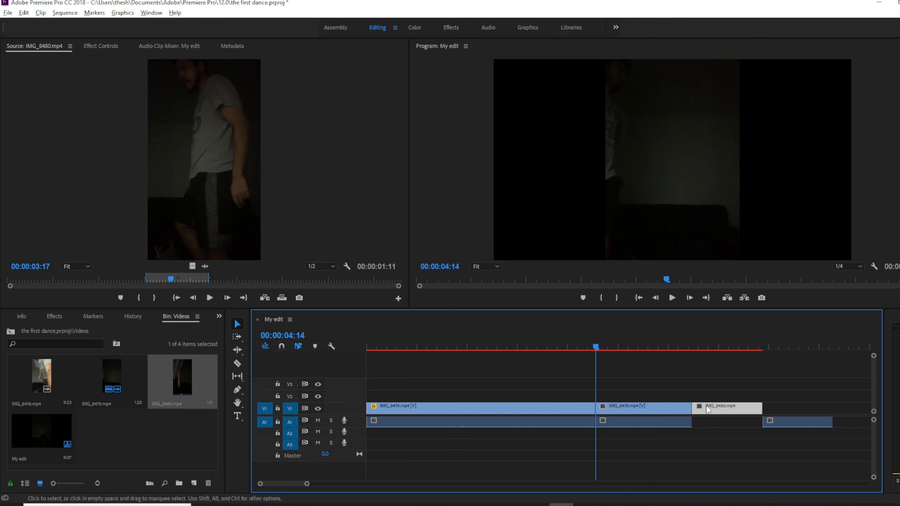
{"action": "left_click_drag", "start_coordinate": [716, 411], "coordinate": [706, 411]}
{"action": "left_click_drag", "start_coordinate": [656, 415], "coordinate": [715, 411]}
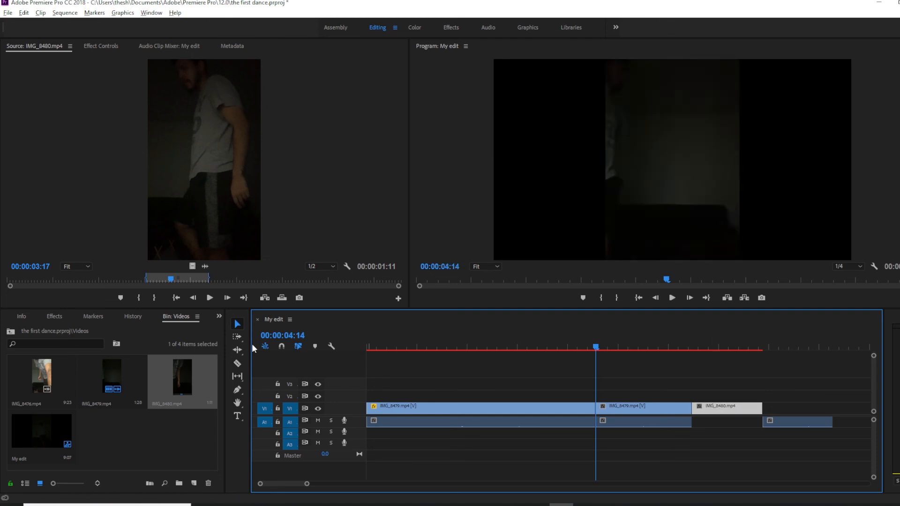
{"action": "left_click", "coordinate": [282, 347]}
{"action": "key", "text": "minus"}
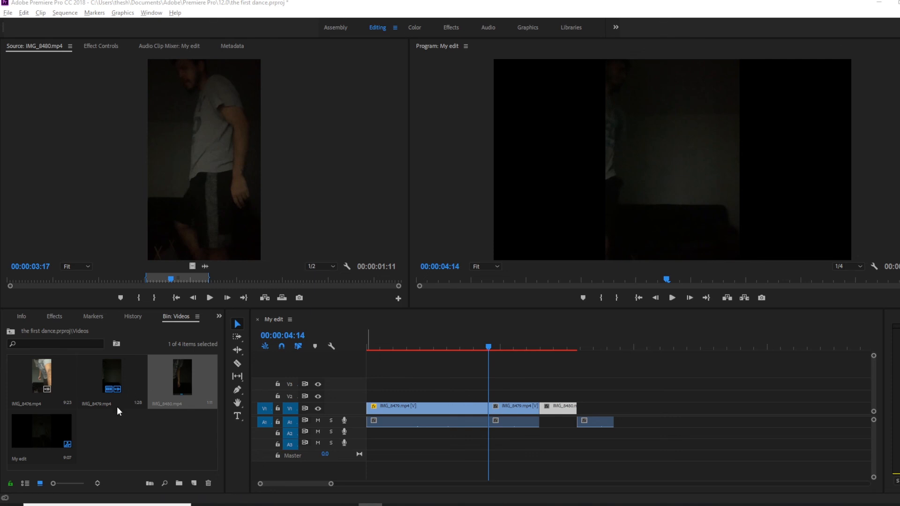
Place the 1:28 IMG_8479.mp4 clip on V2 above IMG_8480.mp4 and the 9:23 clip on V3 from 00:00:02:17, and scrub across its start.
{"action": "left_click", "coordinate": [141, 374]}
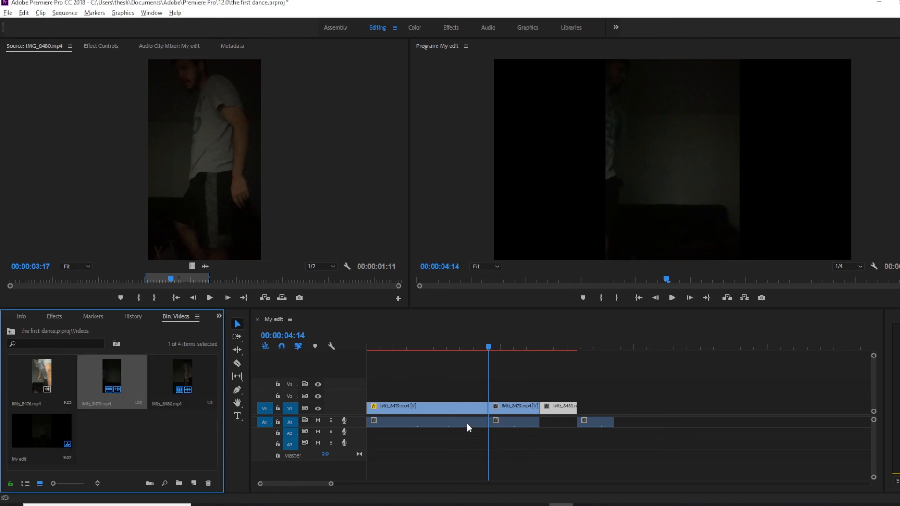
{"action": "left_click_drag", "start_coordinate": [101, 381], "coordinate": [543, 399]}
{"action": "left_click_drag", "start_coordinate": [70, 394], "coordinate": [440, 384]}
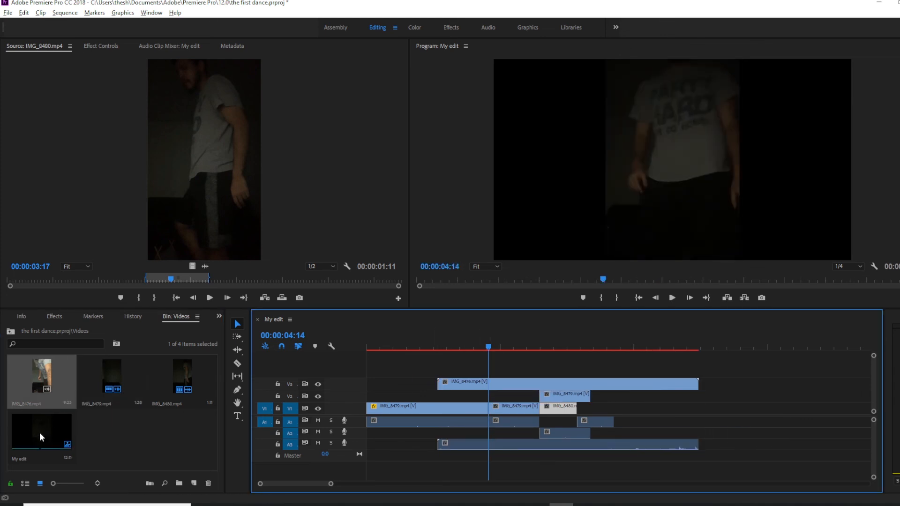
{"action": "left_click", "coordinate": [426, 344]}
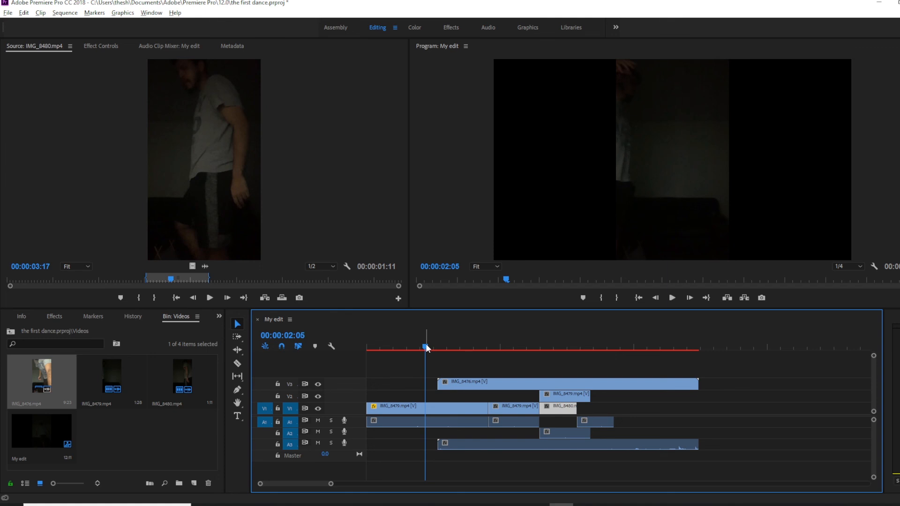
{"action": "left_click_drag", "start_coordinate": [476, 337], "coordinate": [438, 347]}
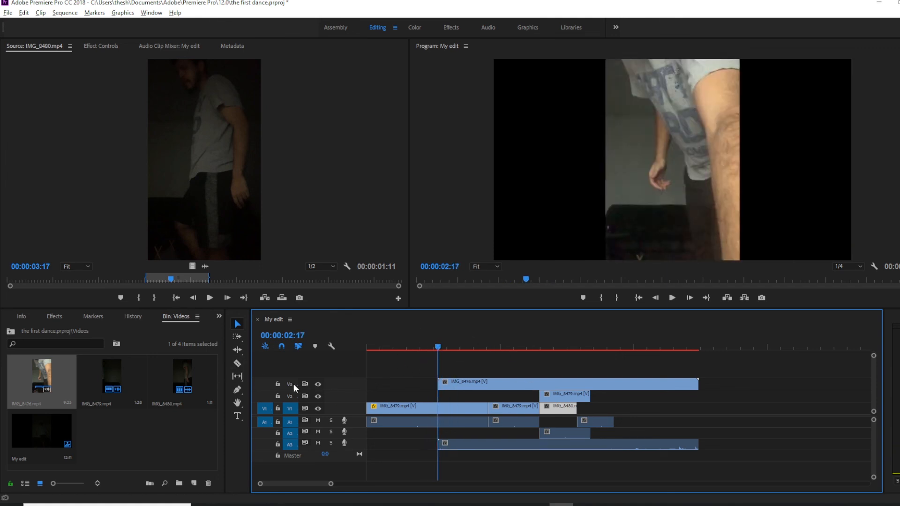
Try locking track V3 against cuts with the Razor tool, scrub the sequence while it is locked, and unlock the track.
{"action": "left_click", "coordinate": [278, 385]}
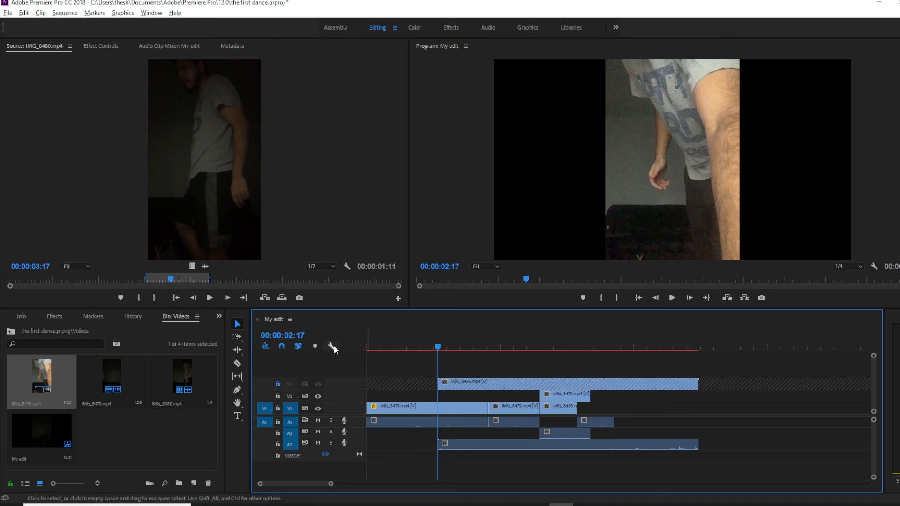
{"action": "left_click", "coordinate": [239, 363]}
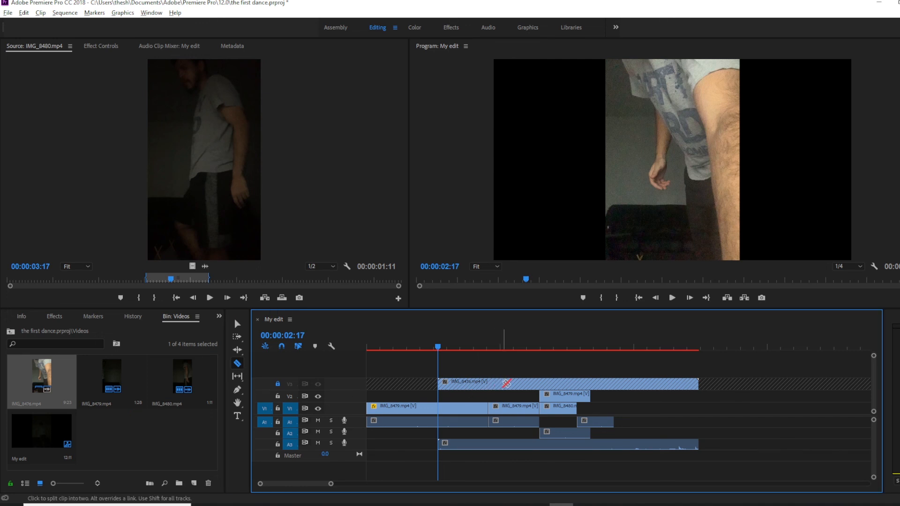
{"action": "left_click", "coordinate": [237, 325]}
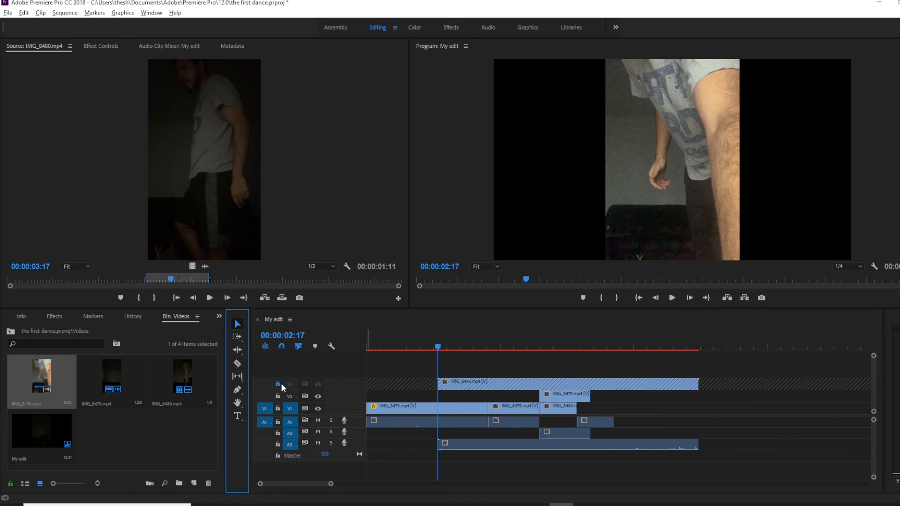
{"action": "left_click_drag", "start_coordinate": [538, 347], "coordinate": [432, 355]}
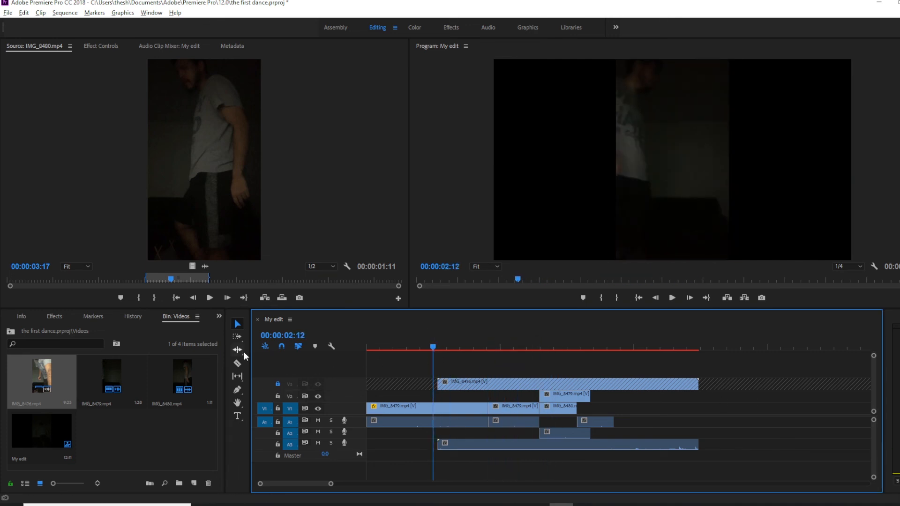
{"action": "left_click", "coordinate": [280, 384]}
Hide the video output of track V3 and scrub back to 00:00:02:04 to preview the tracks beneath it.
{"action": "mouse_move", "coordinate": [466, 346]}
{"action": "left_mouse_down"}
{"action": "mouse_move", "coordinate": [519, 346]}
{"action": "mouse_move", "coordinate": [494, 346]}
{"action": "left_mouse_up"}
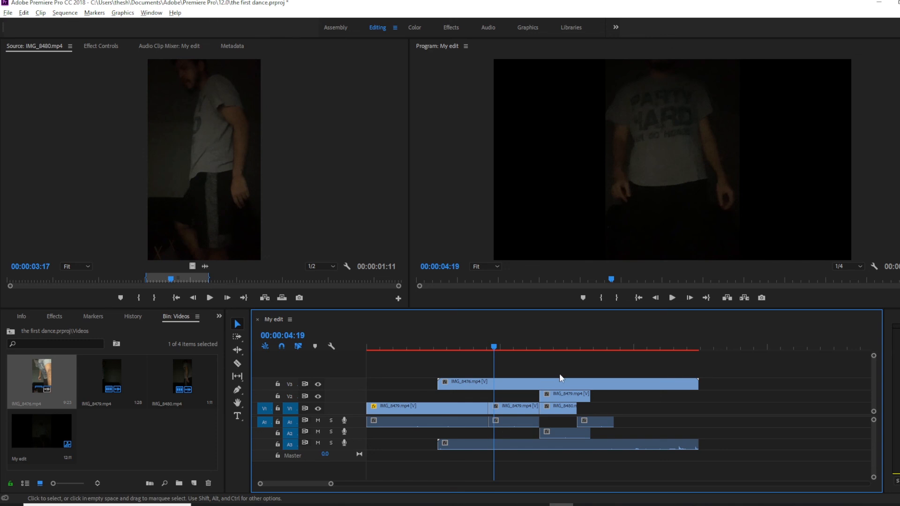
{"action": "left_click", "coordinate": [318, 385]}
{"action": "left_click", "coordinate": [503, 347]}
{"action": "left_click_drag", "start_coordinate": [504, 346], "coordinate": [425, 343]}
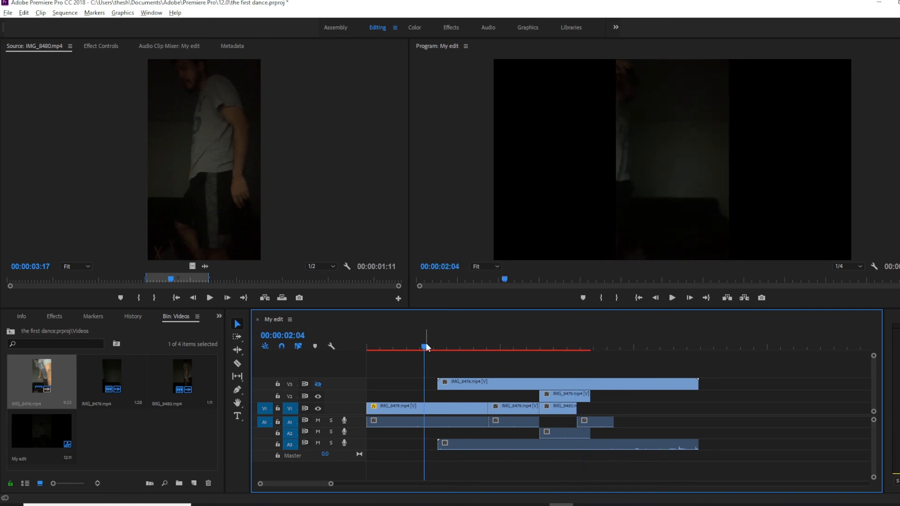